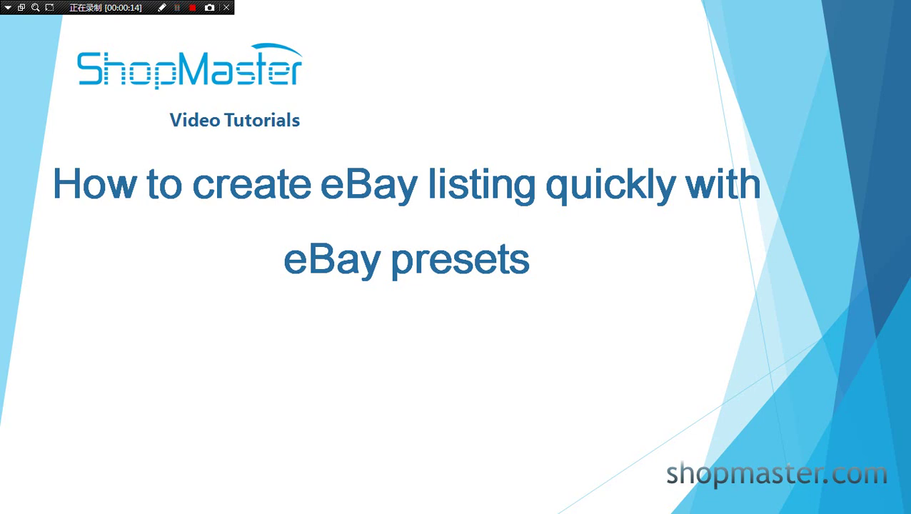
Step: Show the eBay Listing Preset page with its 43 presets, including test-US and test-uk2
{"action": "key", "text": "alt+Tab"}
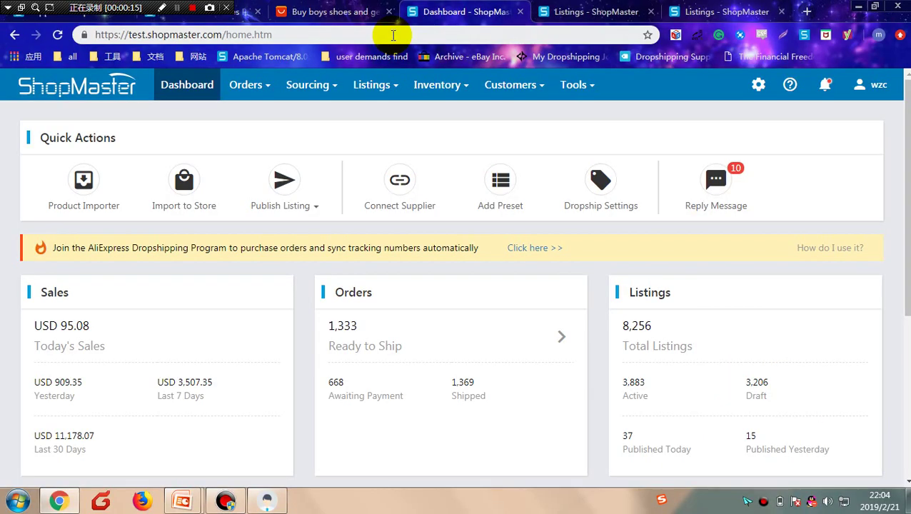
{"action": "left_click", "coordinate": [382, 85]}
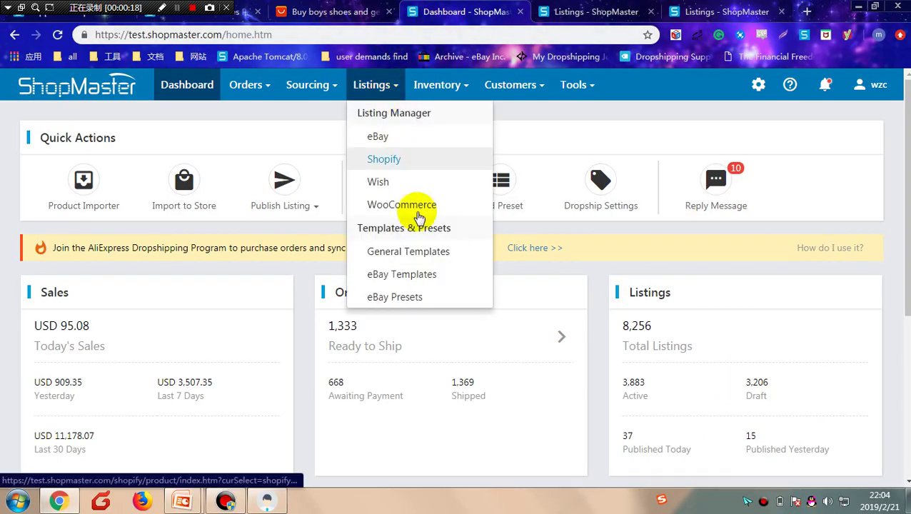
{"action": "left_click", "coordinate": [411, 300]}
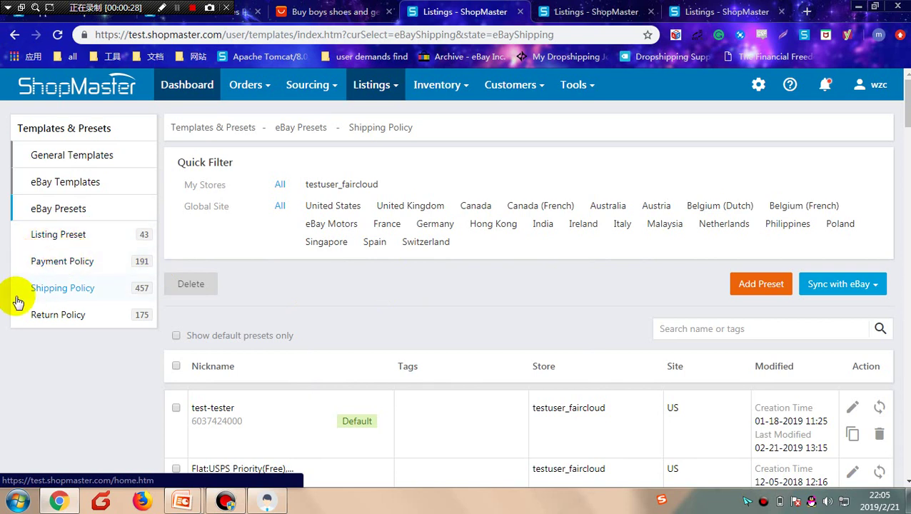
{"action": "left_click", "coordinate": [69, 235]}
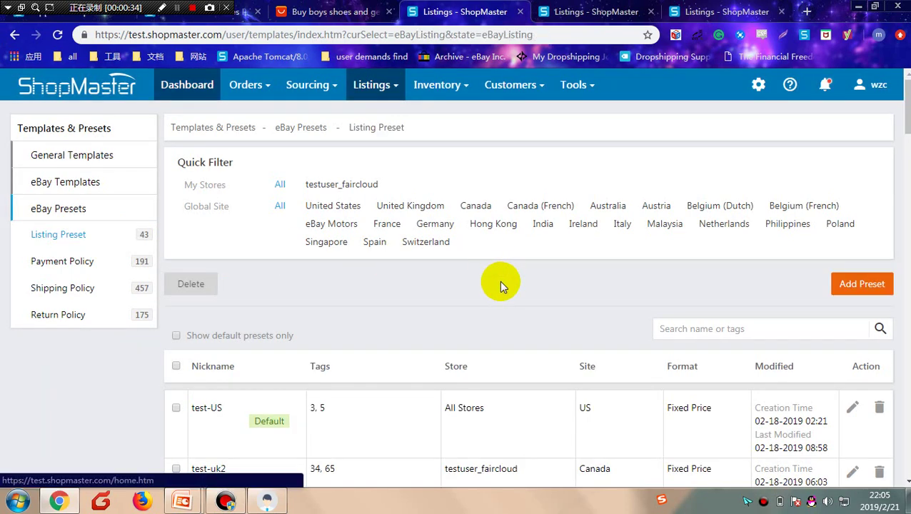
{"action": "left_click", "coordinate": [861, 283]}
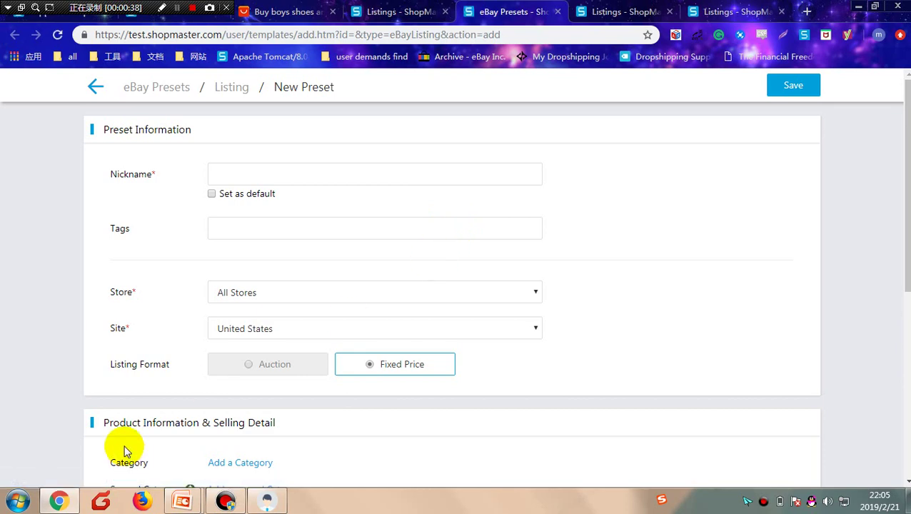
{"action": "scroll", "coordinate": [238, 426], "scroll_direction": "down", "scroll_amount": 3}
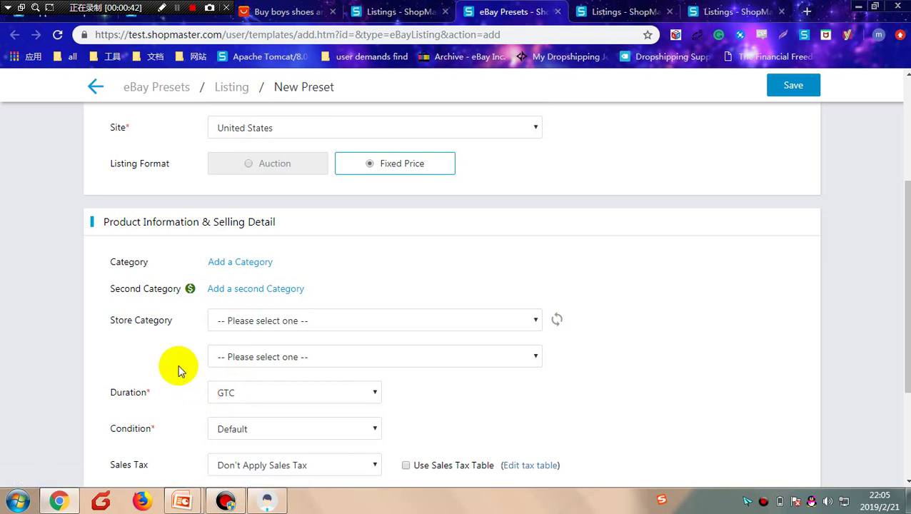
{"action": "scroll", "coordinate": [155, 320], "scroll_direction": "down", "scroll_amount": 1}
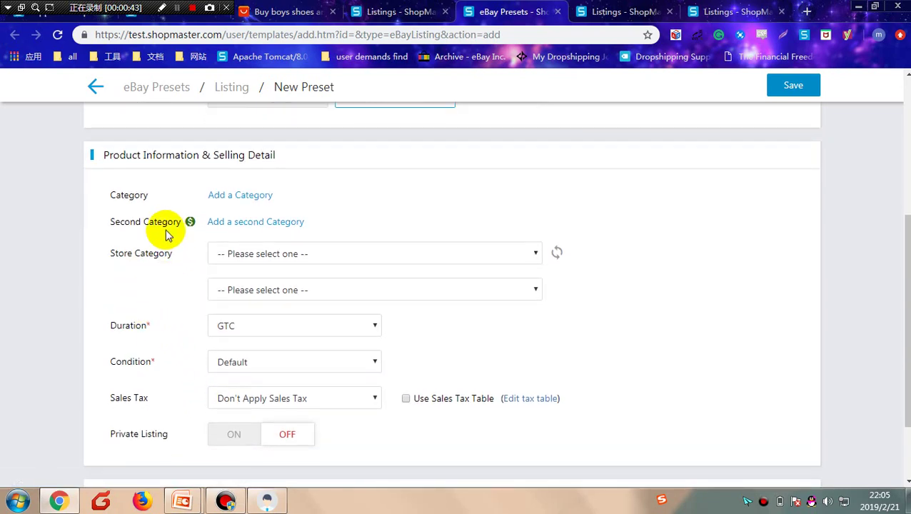
{"action": "scroll", "coordinate": [180, 305], "scroll_direction": "up", "scroll_amount": 4}
{"action": "scroll", "coordinate": [179, 305], "scroll_direction": "down", "scroll_amount": 4}
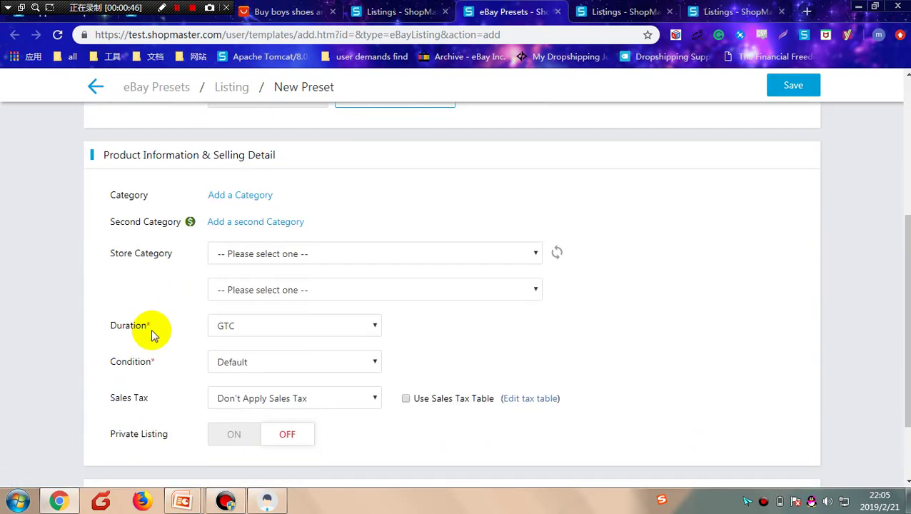
{"action": "left_click", "coordinate": [249, 332]}
{"action": "left_click_drag", "start_coordinate": [133, 362], "coordinate": [128, 361]}
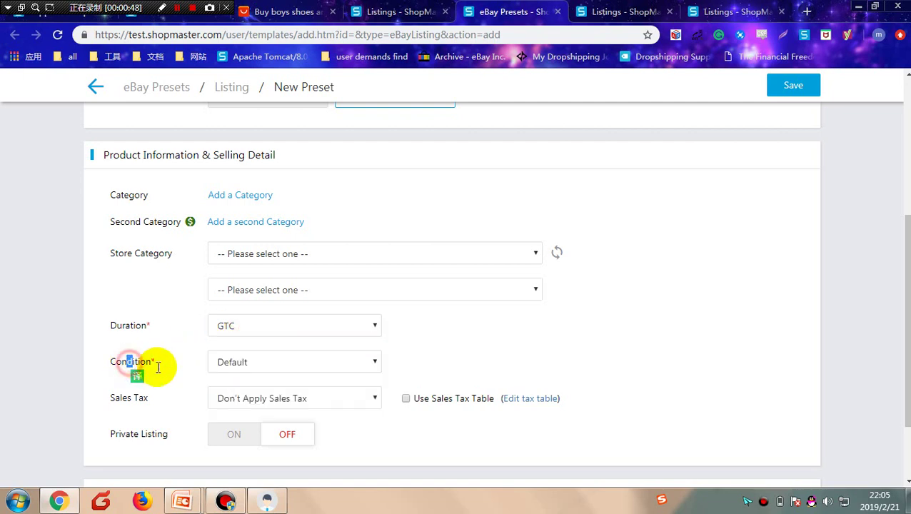
{"action": "scroll", "coordinate": [187, 387], "scroll_direction": "down", "scroll_amount": 1}
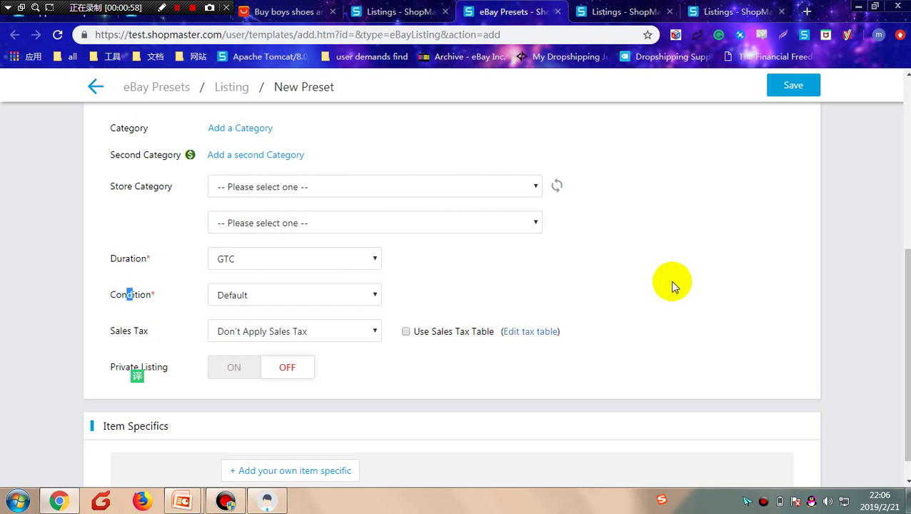
{"action": "left_click", "coordinate": [100, 90]}
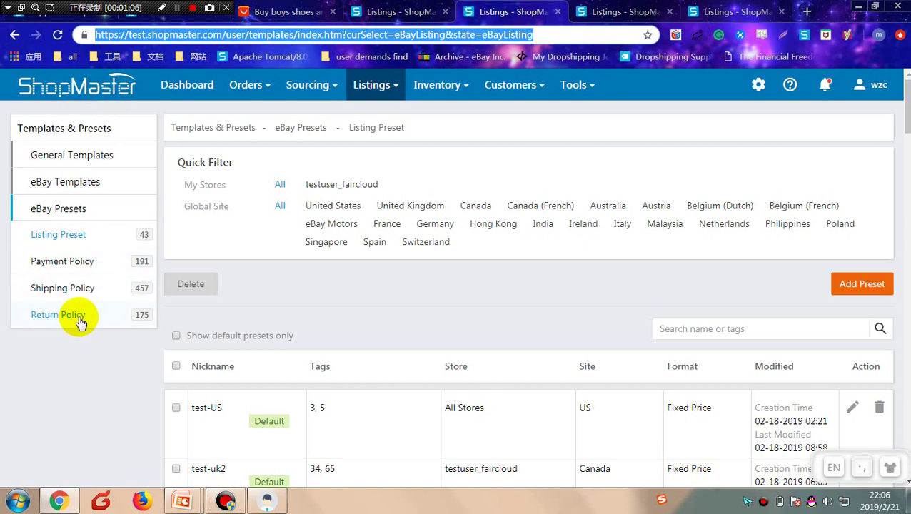
Step: Switch to the Payment Policy presets list showing 191 policies, starting with 12324
{"action": "key", "text": "Tab"}
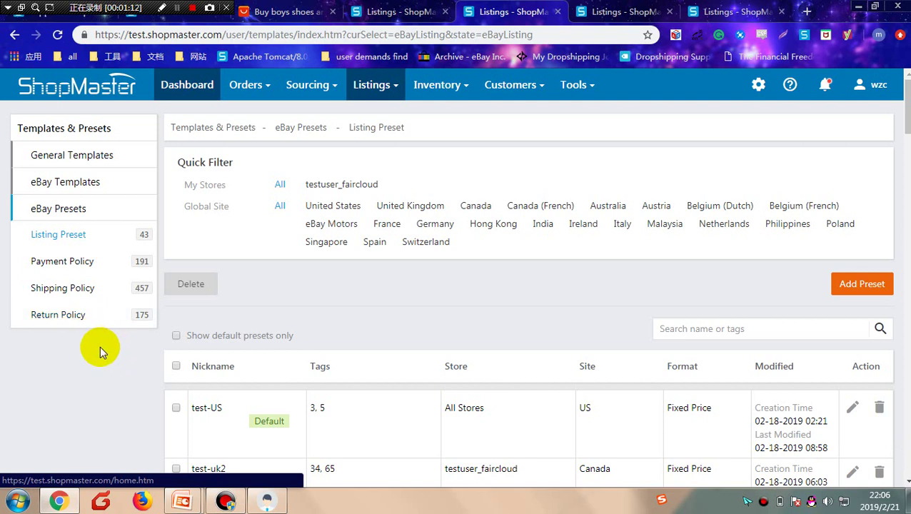
{"action": "key", "text": "Tab"}
{"action": "key", "text": "Tab"}
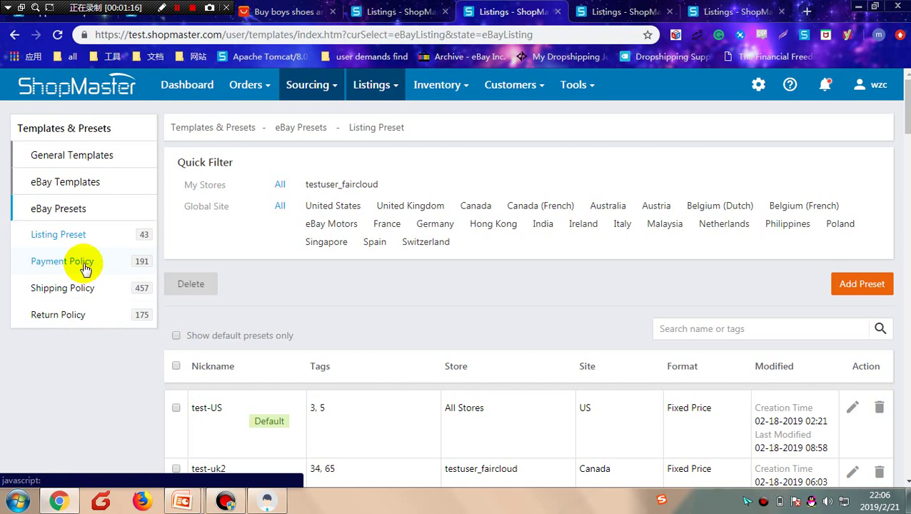
{"action": "left_click", "coordinate": [84, 267]}
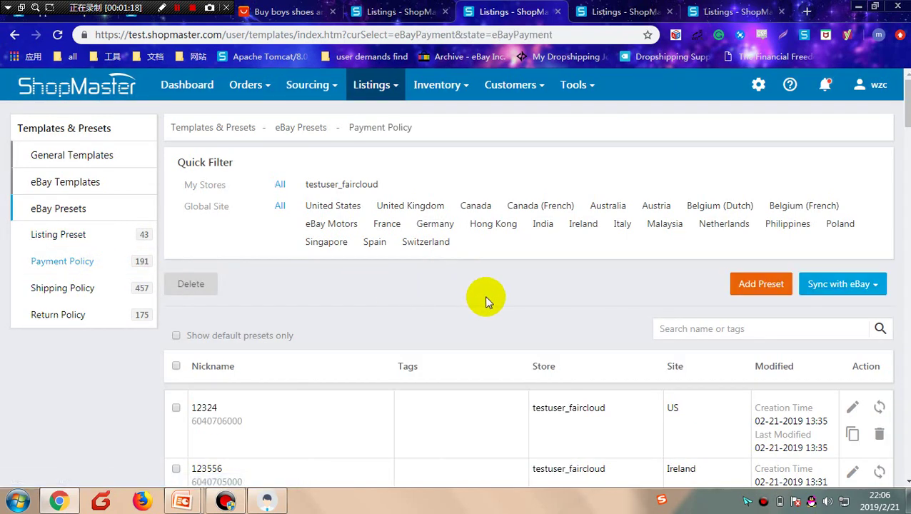
{"action": "key", "text": "Tab"}
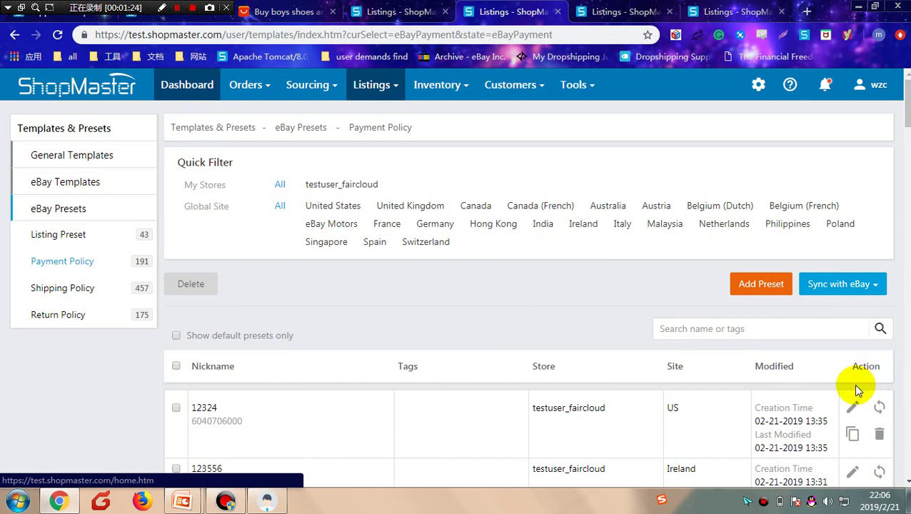
{"action": "key", "text": "Tab"}
{"action": "key", "text": "Tab"}
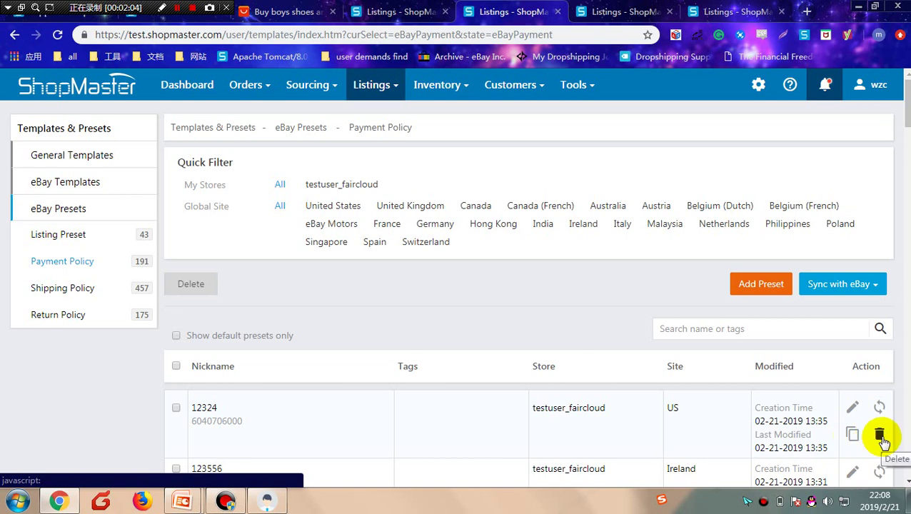
{"action": "left_click", "coordinate": [880, 435]}
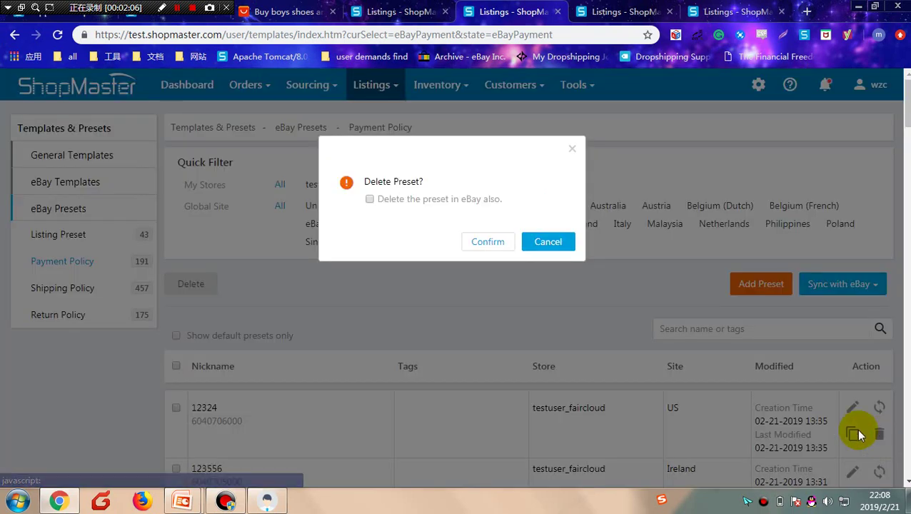
{"action": "left_click", "coordinate": [369, 200]}
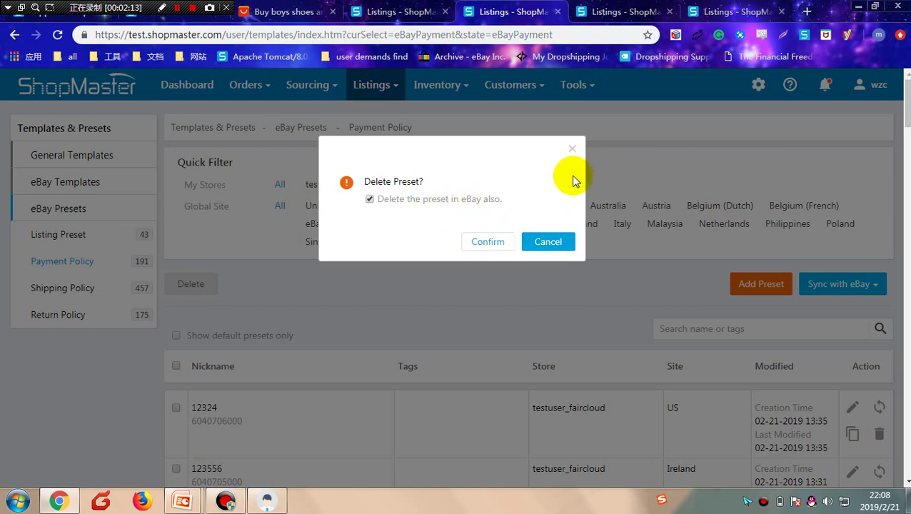
{"action": "left_click", "coordinate": [573, 150]}
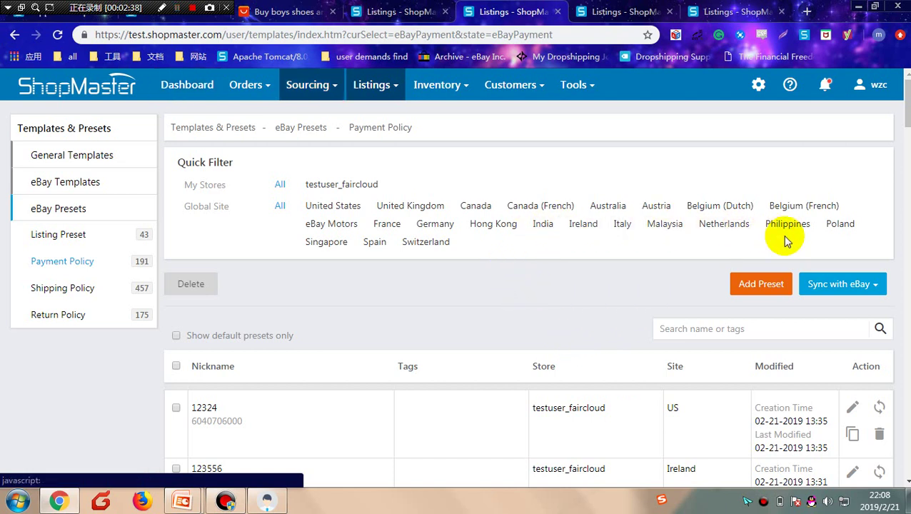
{"action": "left_click", "coordinate": [832, 283]}
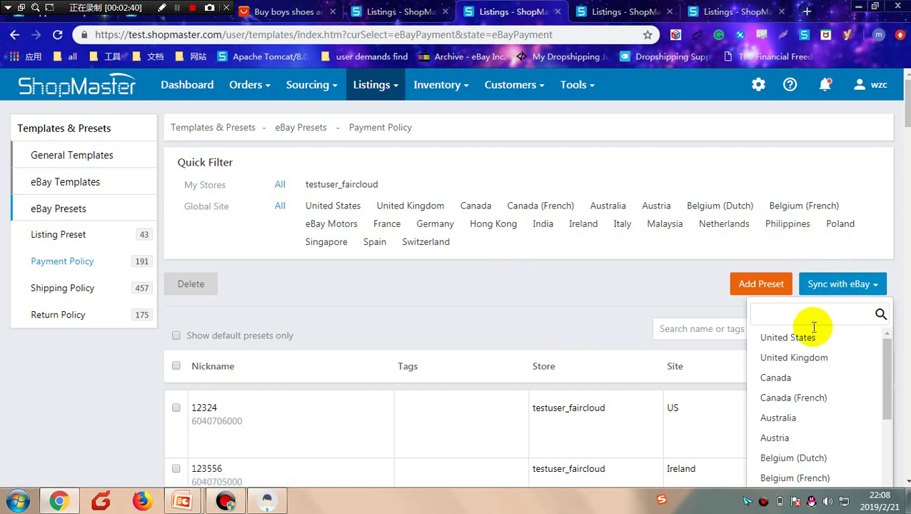
Step: Mark United States and United Kingdom in the Sync with eBay site list
{"action": "left_click", "coordinate": [799, 361]}
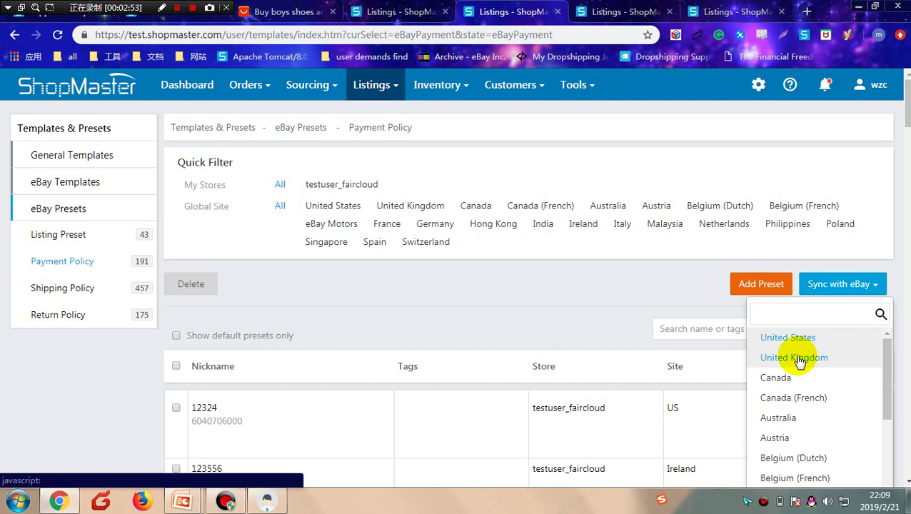
{"action": "key", "text": "Down"}
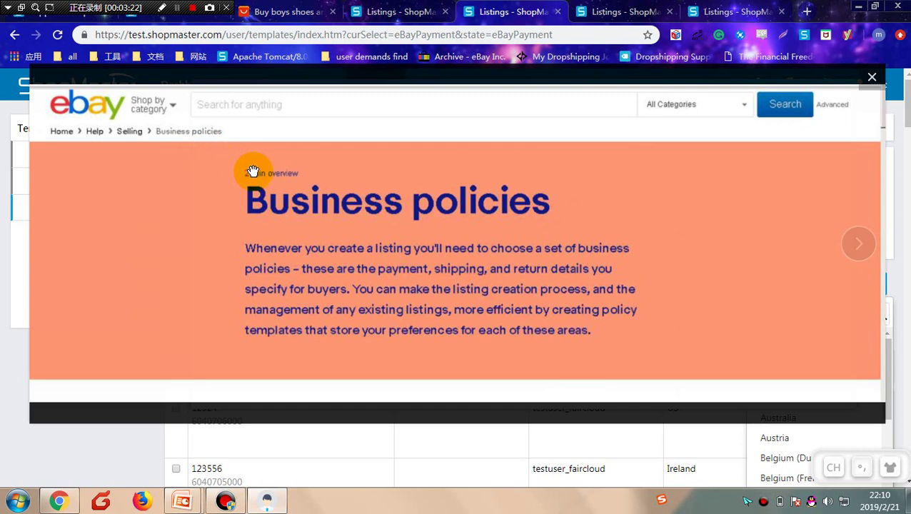
Step: Dismiss the business policies overview and sync site list, then start a new payment policy preset
{"action": "left_click", "coordinate": [872, 78]}
{"action": "left_click", "coordinate": [802, 94]}
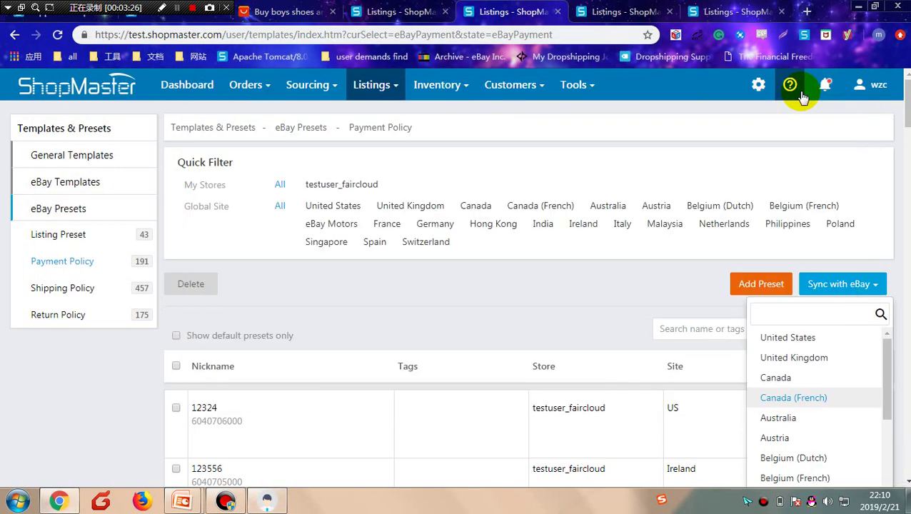
{"action": "left_click", "coordinate": [596, 293]}
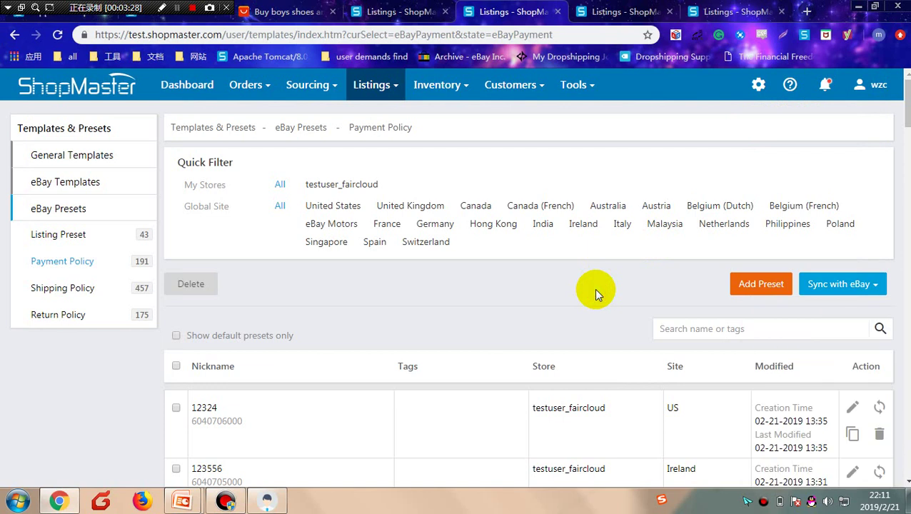
{"action": "left_click", "coordinate": [838, 284]}
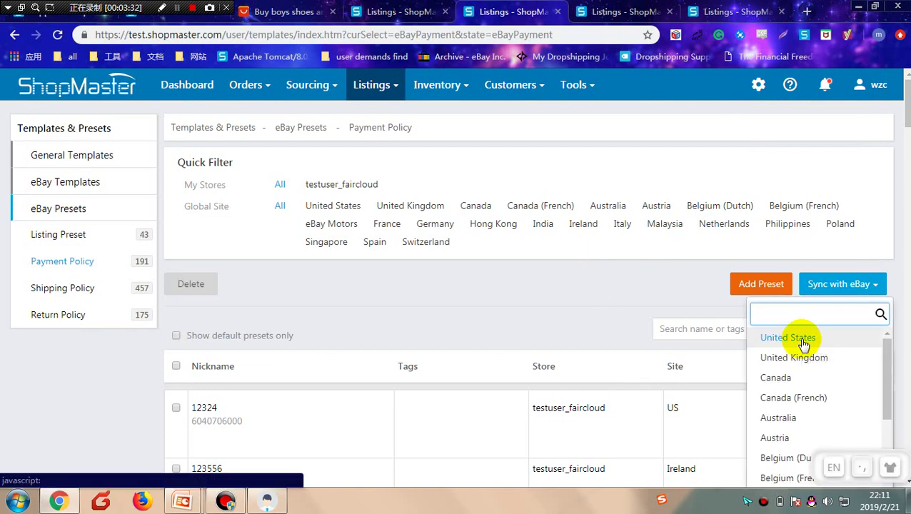
{"action": "left_click", "coordinate": [615, 292]}
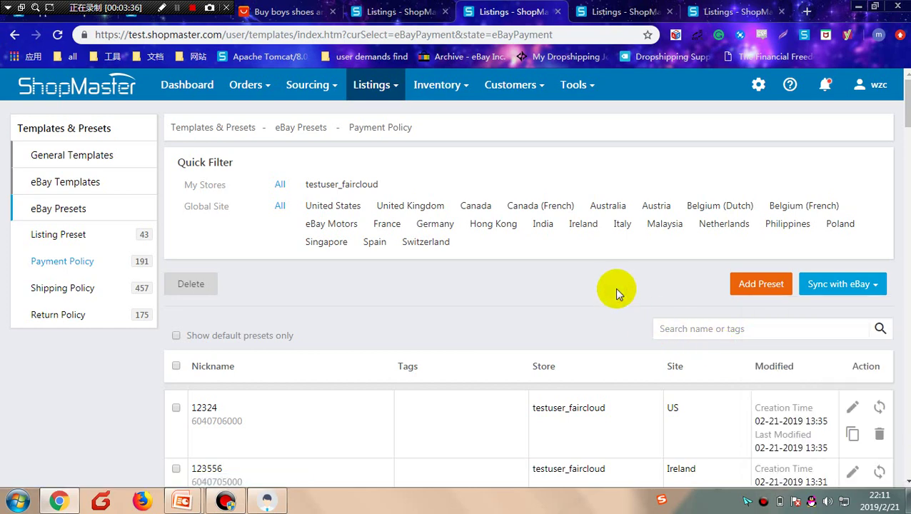
{"action": "left_click", "coordinate": [758, 285]}
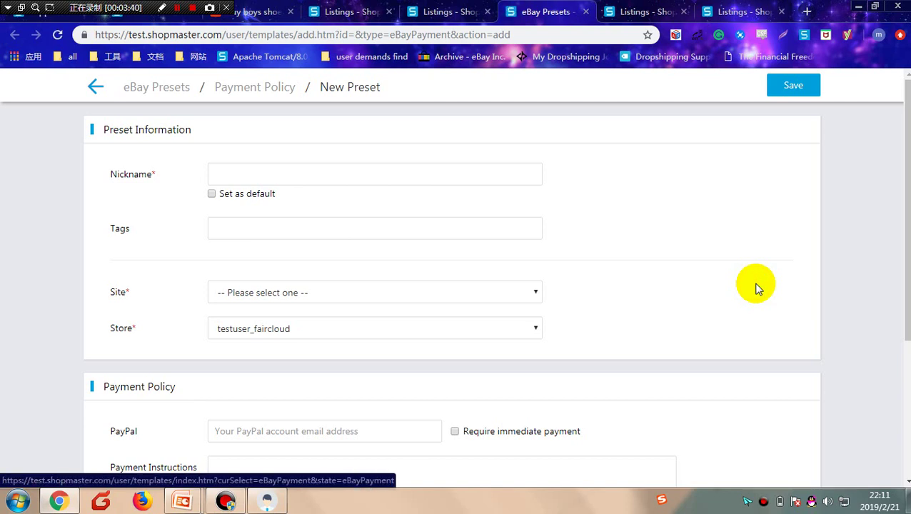
Step: Name the preset 1233354, set its site to Netherlands and enter the PayPal e-mail address
{"action": "left_click", "coordinate": [403, 178]}
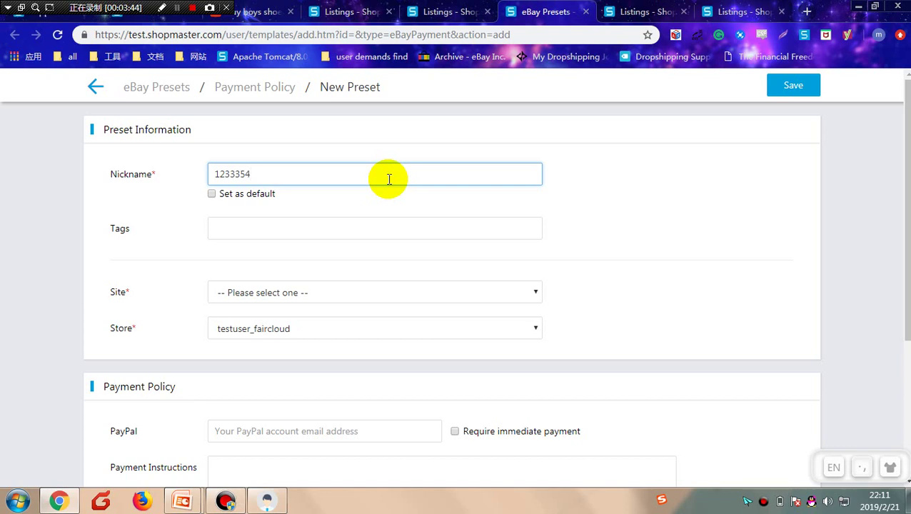
{"action": "left_click", "coordinate": [322, 292]}
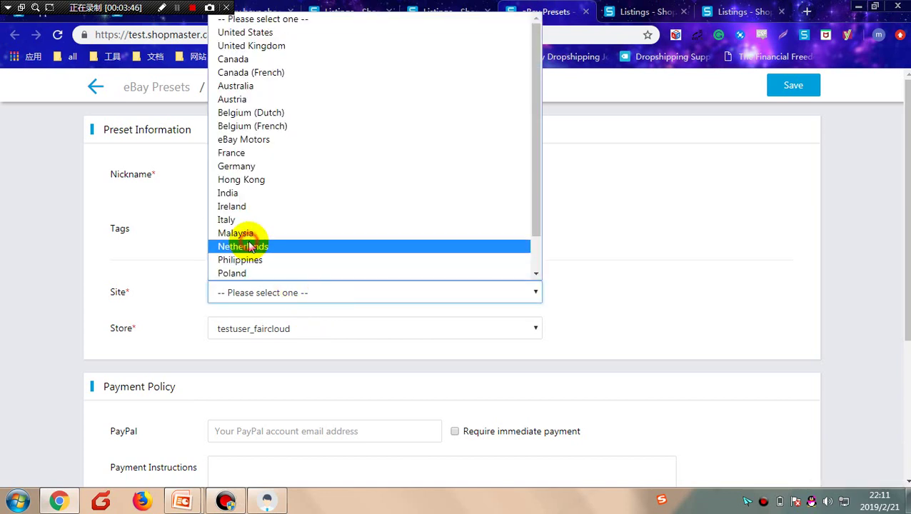
{"action": "left_click", "coordinate": [259, 245]}
{"action": "left_click", "coordinate": [243, 431]}
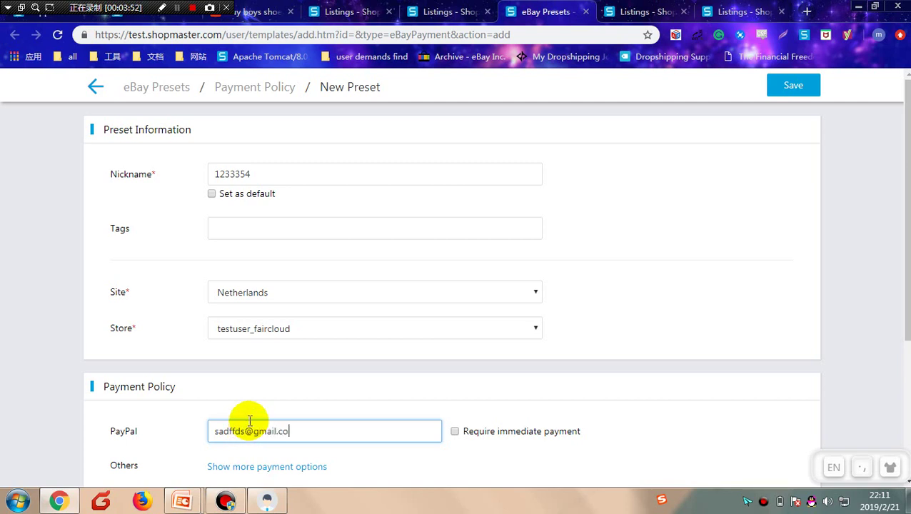
{"action": "key", "text": "Tab"}
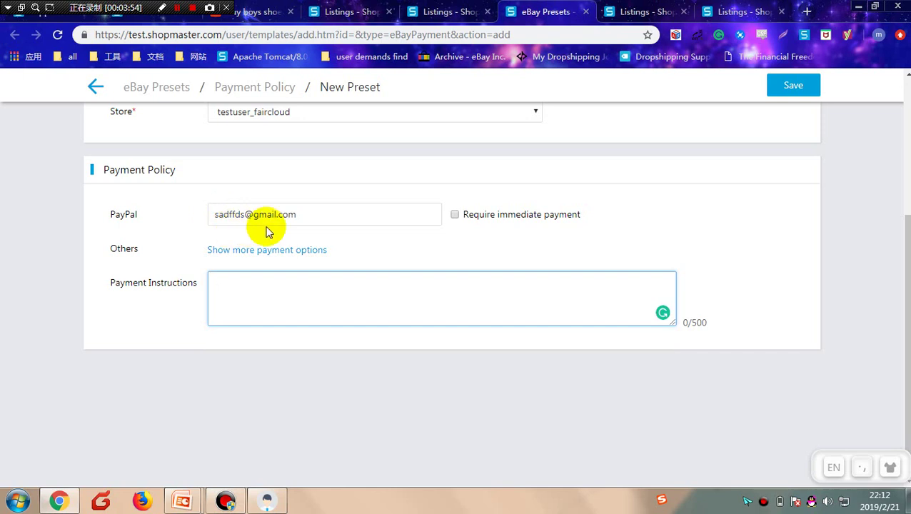
{"action": "scroll", "coordinate": [282, 302], "scroll_direction": "up", "scroll_amount": 2}
{"action": "scroll", "coordinate": [285, 299], "scroll_direction": "up", "scroll_amount": 2}
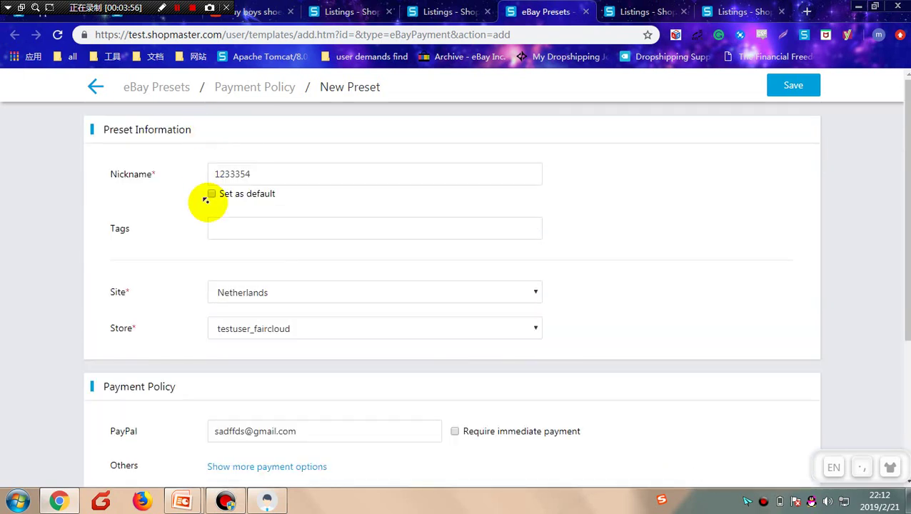
Step: Make preset 1233354 the default, save it and close the form
{"action": "left_click", "coordinate": [212, 195]}
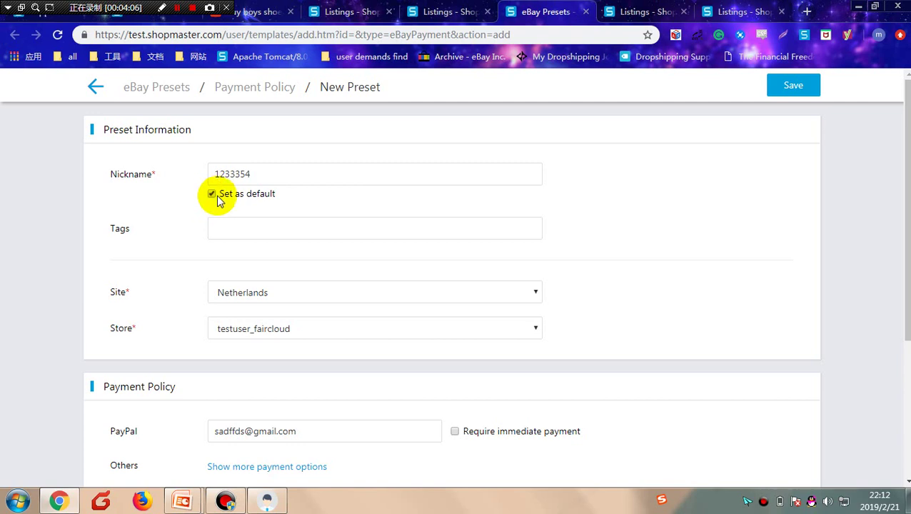
{"action": "left_click", "coordinate": [790, 88]}
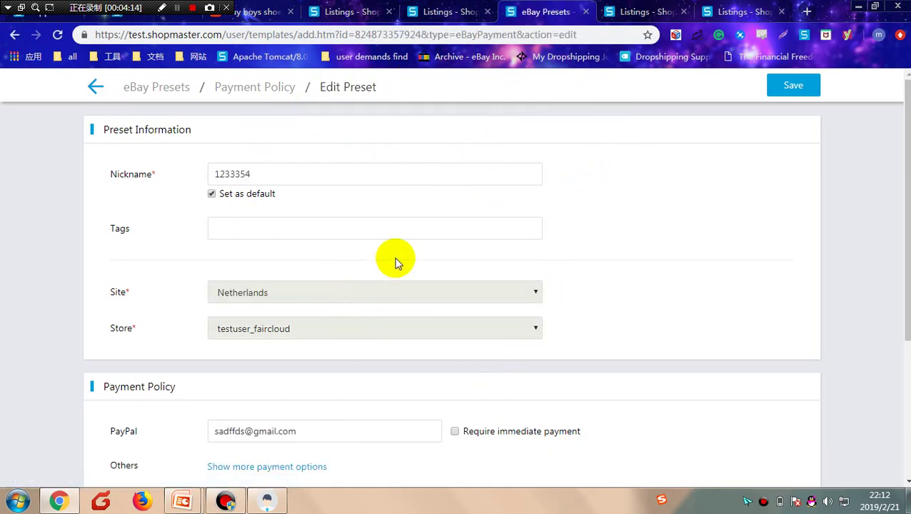
{"action": "key", "text": "ctrl+w"}
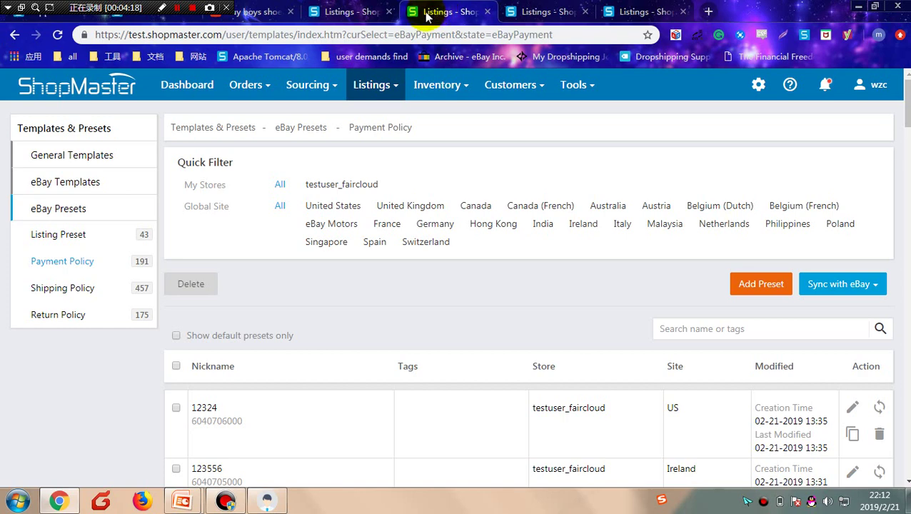
{"action": "left_click", "coordinate": [546, 11]}
Step: Open the remote key fob listing from the Active listings for editing
{"action": "left_click", "coordinate": [49, 181]}
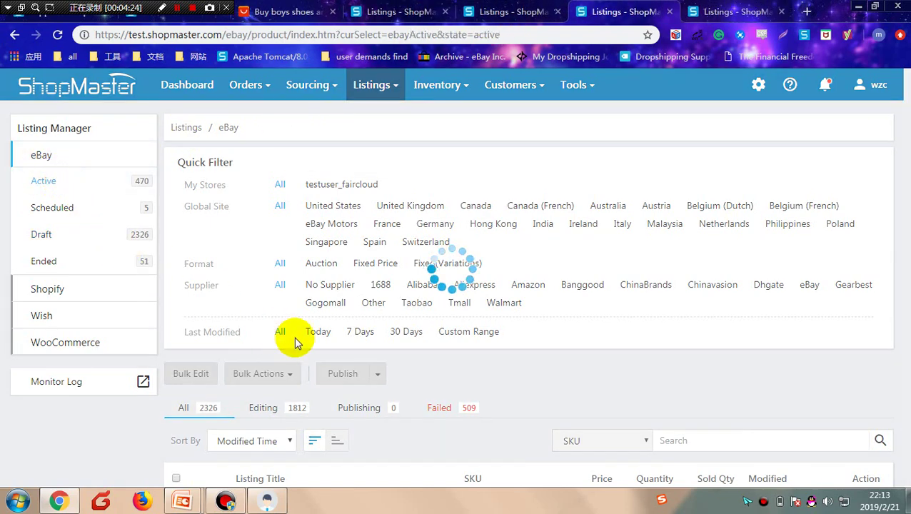
{"action": "scroll", "coordinate": [428, 336], "scroll_direction": "down", "scroll_amount": 4}
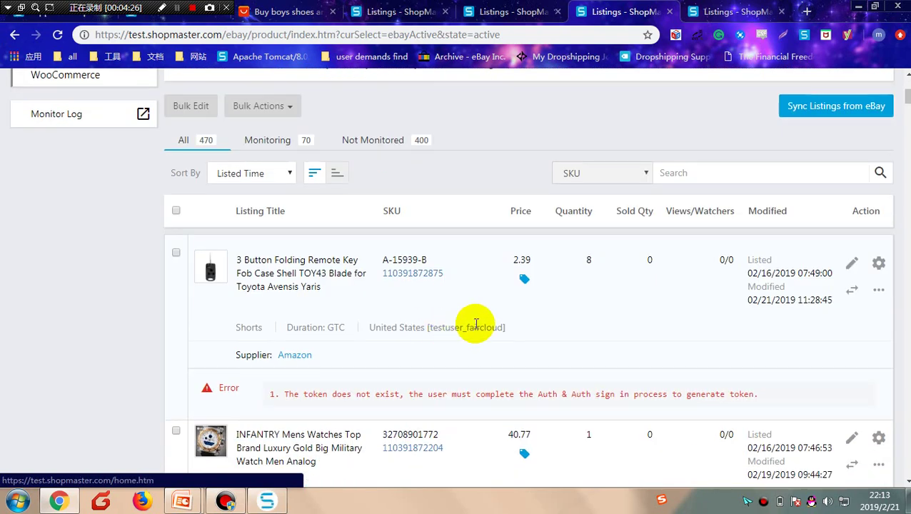
{"action": "left_click", "coordinate": [851, 265]}
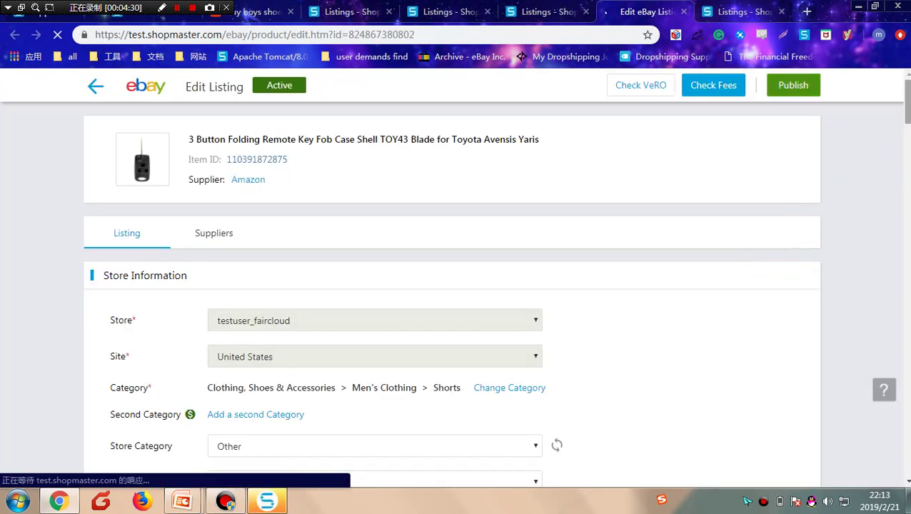
{"action": "scroll", "coordinate": [865, 306], "scroll_direction": "down", "scroll_amount": 5}
{"action": "scroll", "coordinate": [865, 306], "scroll_direction": "down", "scroll_amount": 10}
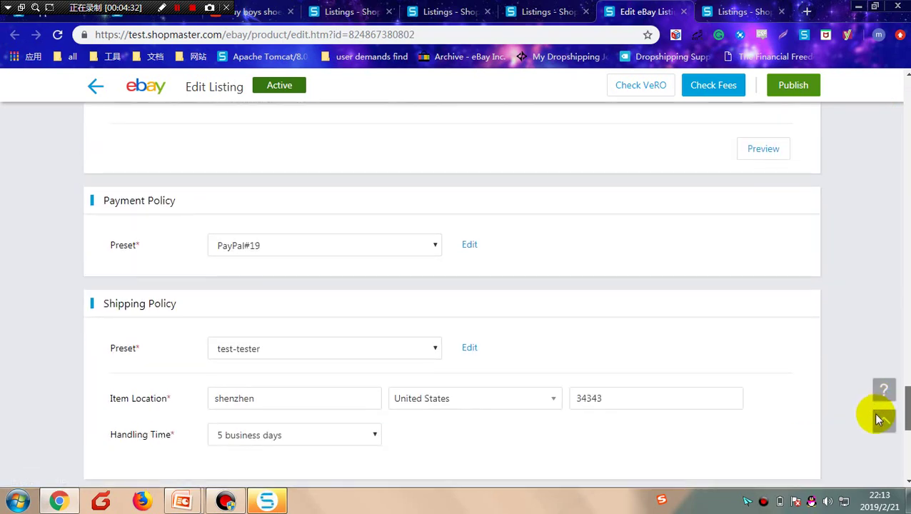
{"action": "scroll", "coordinate": [878, 419], "scroll_direction": "down", "scroll_amount": 1}
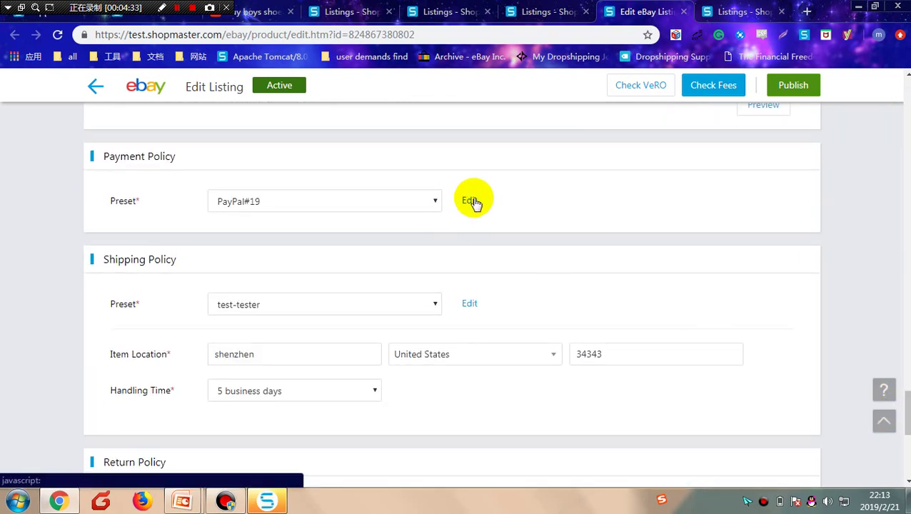
Step: Rename the listing's payment preset to 5432w53, change its PayPal address, and save as new
{"action": "left_click", "coordinate": [471, 201]}
{"action": "left_click_drag", "start_coordinate": [264, 202], "coordinate": [151, 194]}
{"action": "type", "text": "5432w53"}
{"action": "left_click_drag", "start_coordinate": [235, 249], "coordinate": [188, 247]}
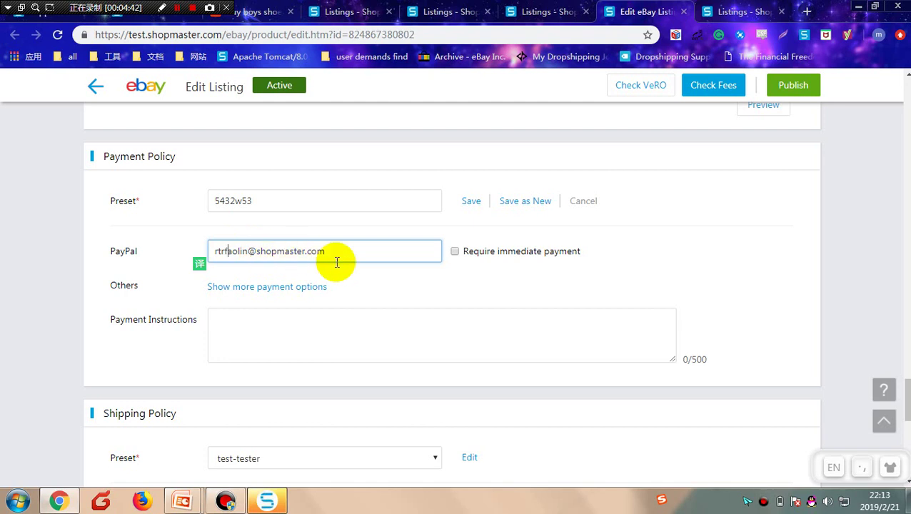
{"action": "left_click", "coordinate": [535, 203]}
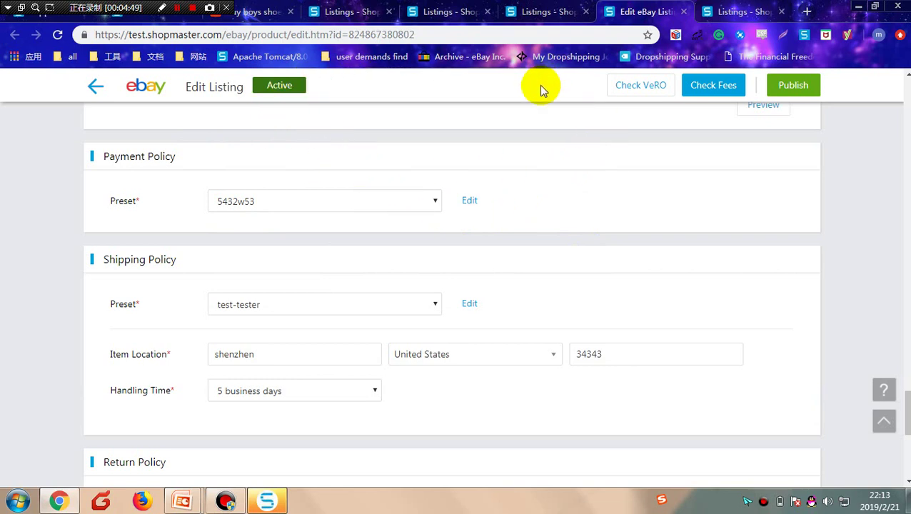
Step: Advance the presentation to the 'Create eBay presets in ShopMaster' slide
{"action": "key", "text": "ctrl+l"}
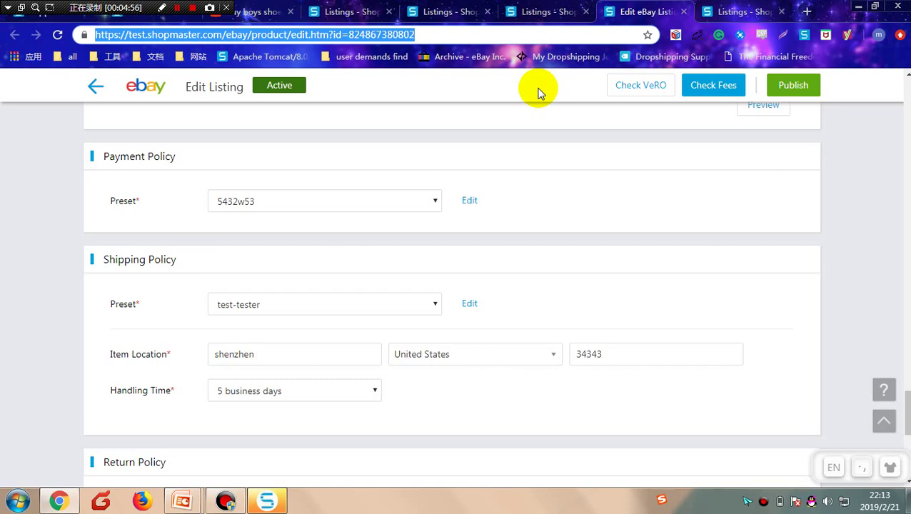
{"action": "key", "text": "alt+Tab"}
{"action": "left_click", "coordinate": [539, 92]}
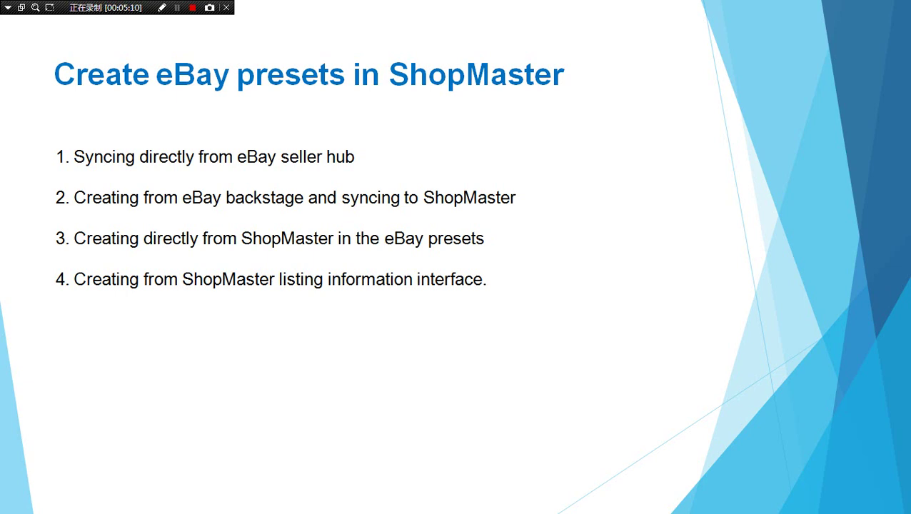
Step: Return to ShopMaster's Edit Preset form for payment policy preset 12324
{"action": "key", "text": "alt+Tab"}
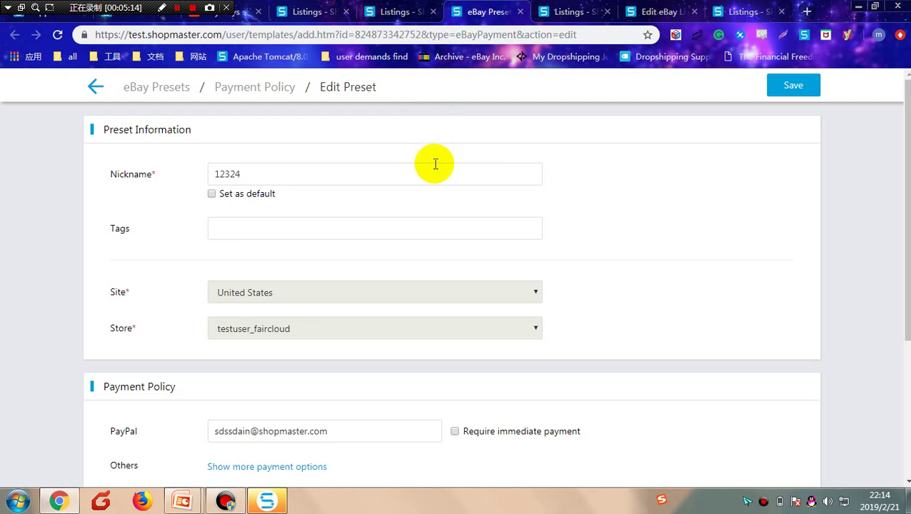
Step: Tick Set as default for preset 12324 and move through its PayPal account field
{"action": "left_click", "coordinate": [214, 196]}
{"action": "key", "text": "Tab"}
{"action": "key", "text": "Tab"}
{"action": "key", "text": "Tab"}
{"action": "key", "text": "Tab"}
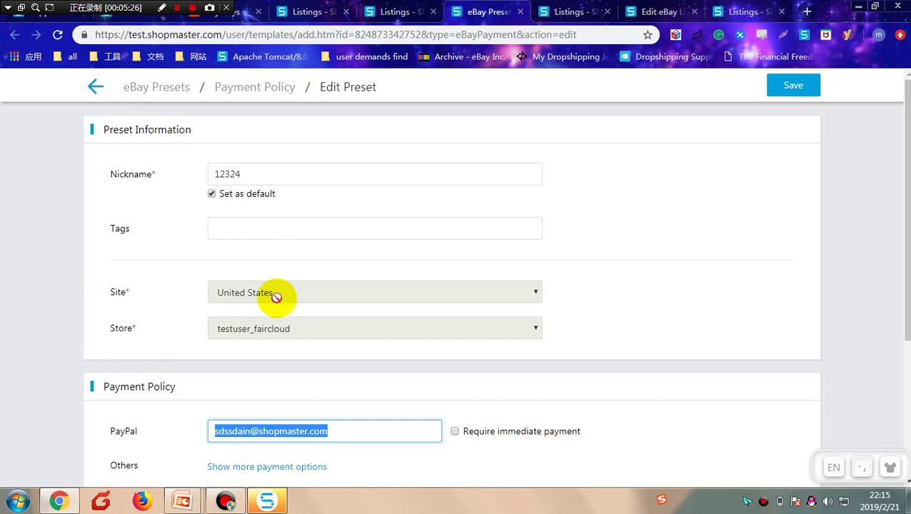
{"action": "key", "text": "Tab"}
{"action": "scroll", "coordinate": [157, 298], "scroll_direction": "up", "scroll_amount": 3}
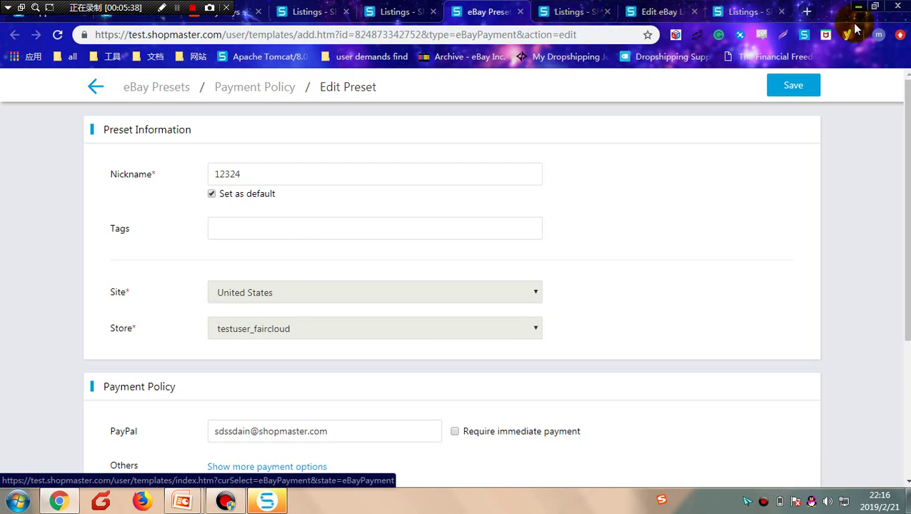
{"action": "left_click", "coordinate": [585, 14]}
Step: Open the Candy Color children's shoes draft for editing from the Draft list
{"action": "scroll", "coordinate": [91, 227], "scroll_direction": "up", "scroll_amount": 3}
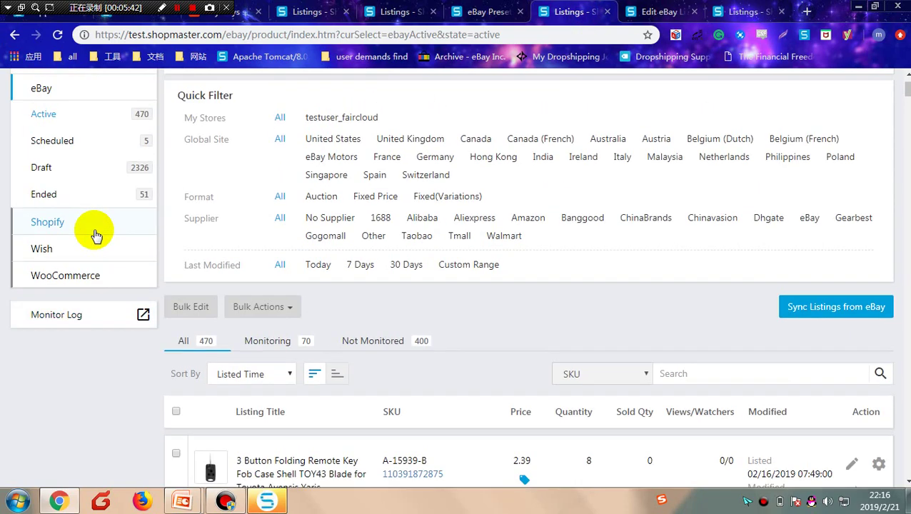
{"action": "left_click", "coordinate": [42, 168]}
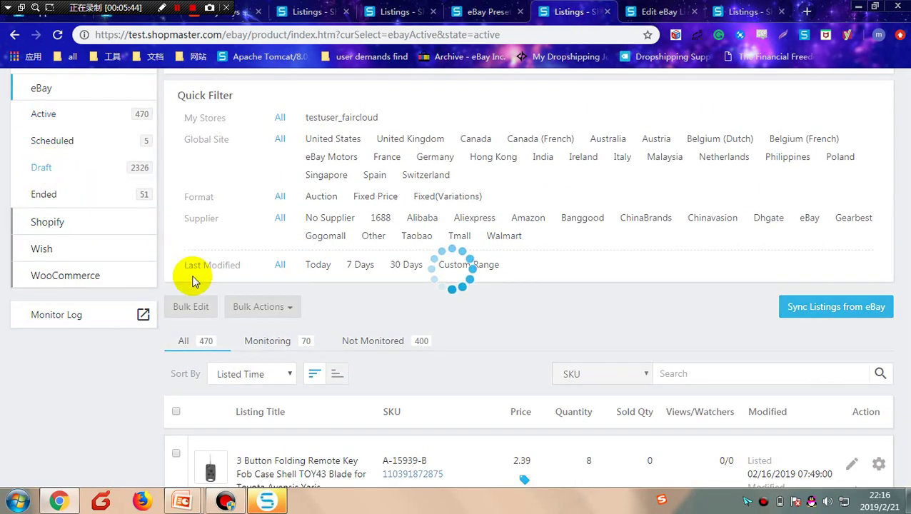
{"action": "scroll", "coordinate": [848, 356], "scroll_direction": "down", "scroll_amount": 5}
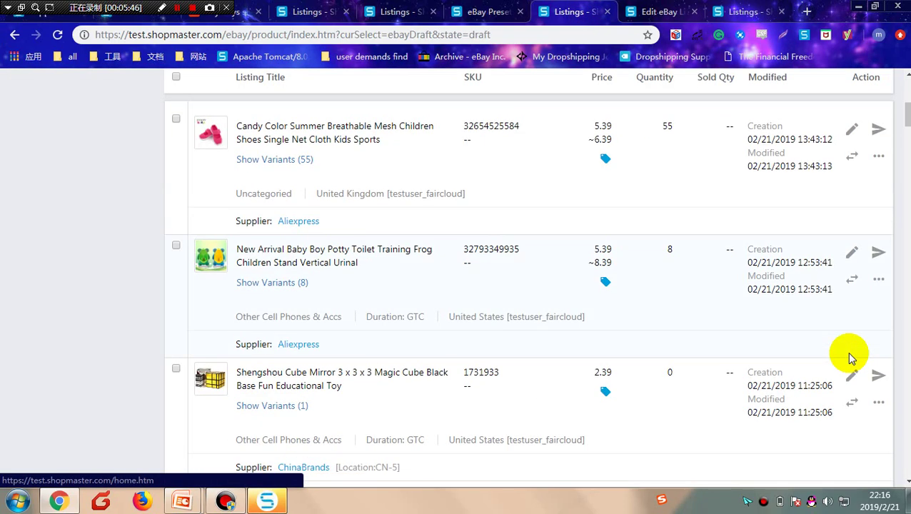
{"action": "left_click", "coordinate": [850, 133]}
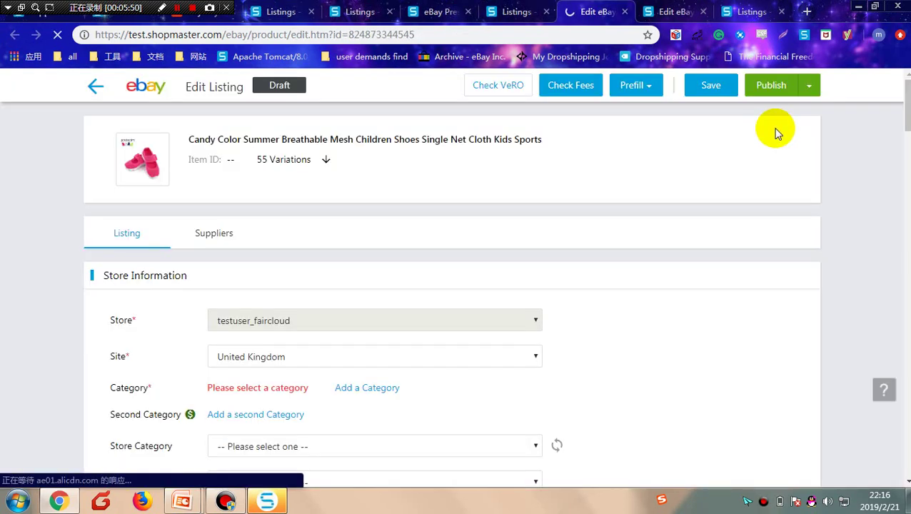
Step: Prefill the draft from Templates & Presets using the test01 listing preset
{"action": "left_click", "coordinate": [653, 87]}
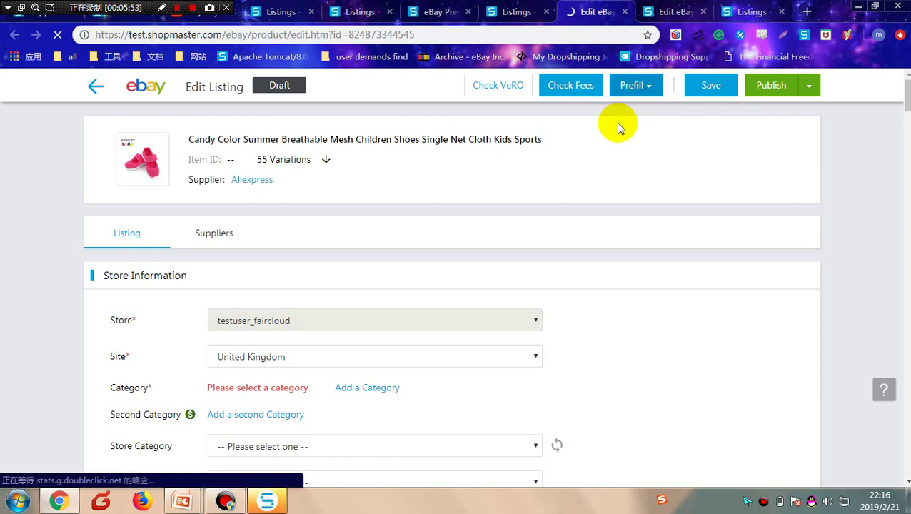
{"action": "left_click", "coordinate": [648, 87]}
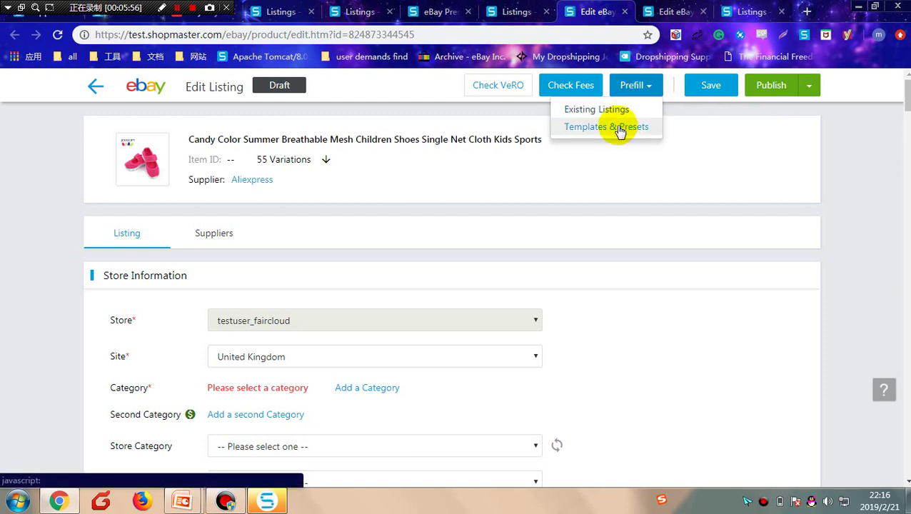
{"action": "left_click", "coordinate": [618, 128]}
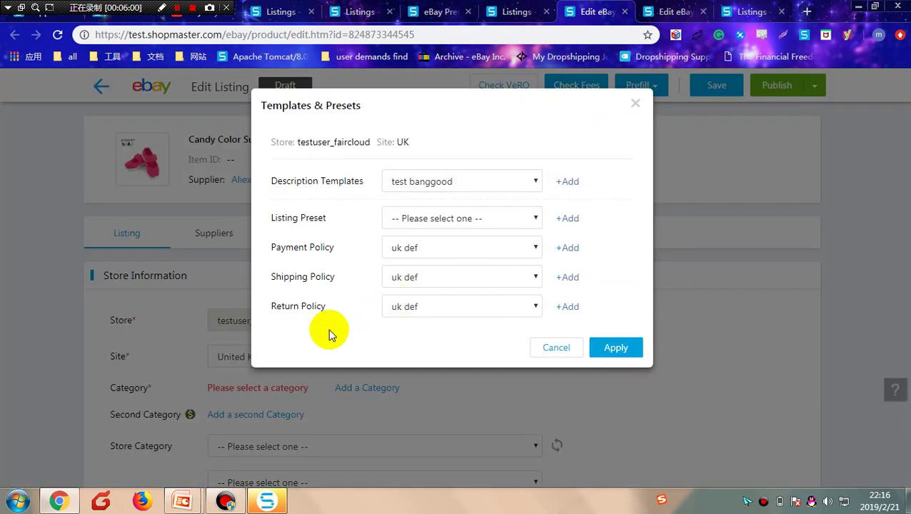
{"action": "left_click", "coordinate": [461, 217]}
{"action": "left_click", "coordinate": [410, 250]}
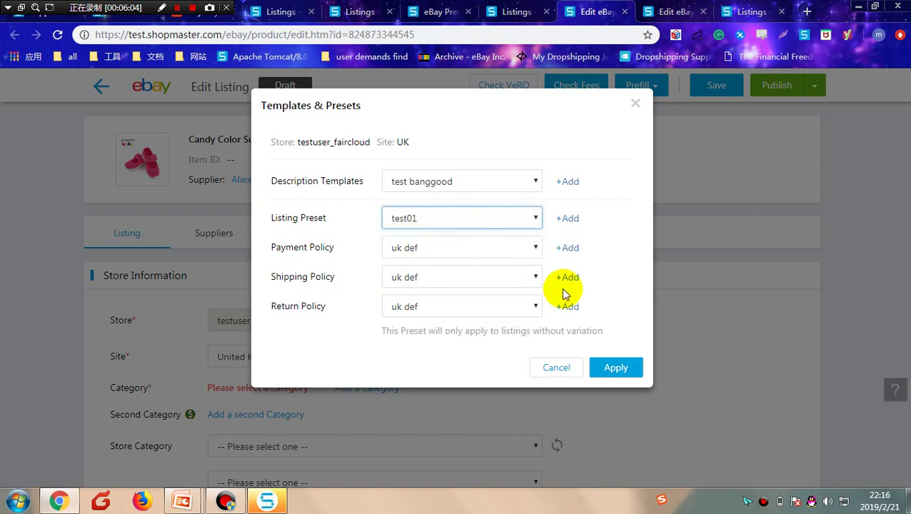
{"action": "left_click", "coordinate": [608, 369]}
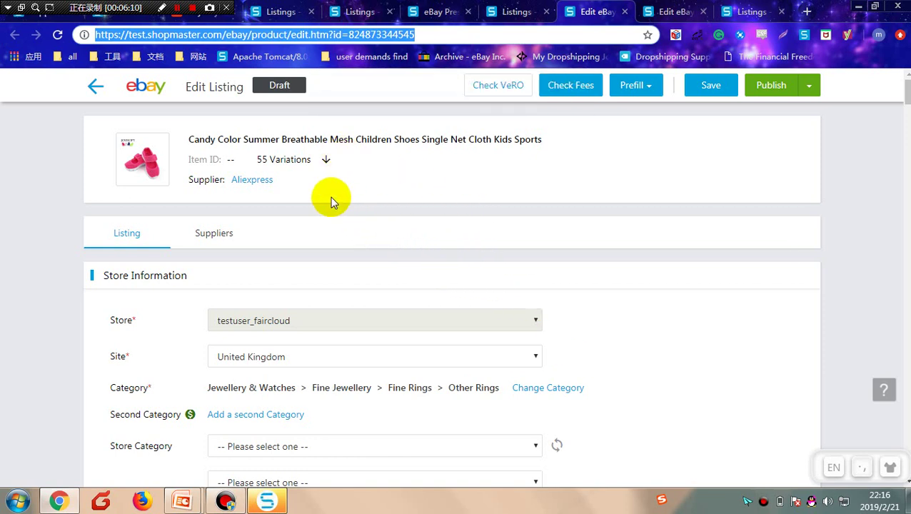
Step: Select all drafts on the page and start the bulk Apply Presets action
{"action": "key", "text": "Tab"}
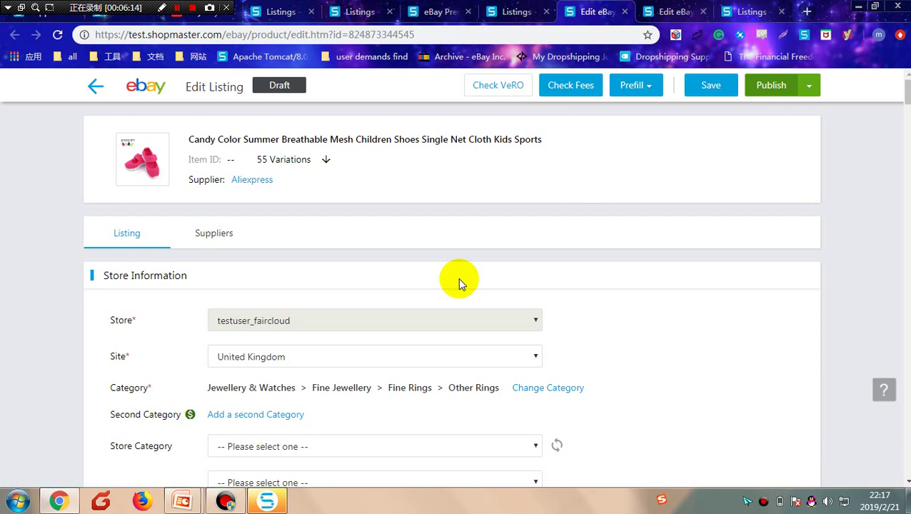
{"action": "left_click", "coordinate": [513, 17]}
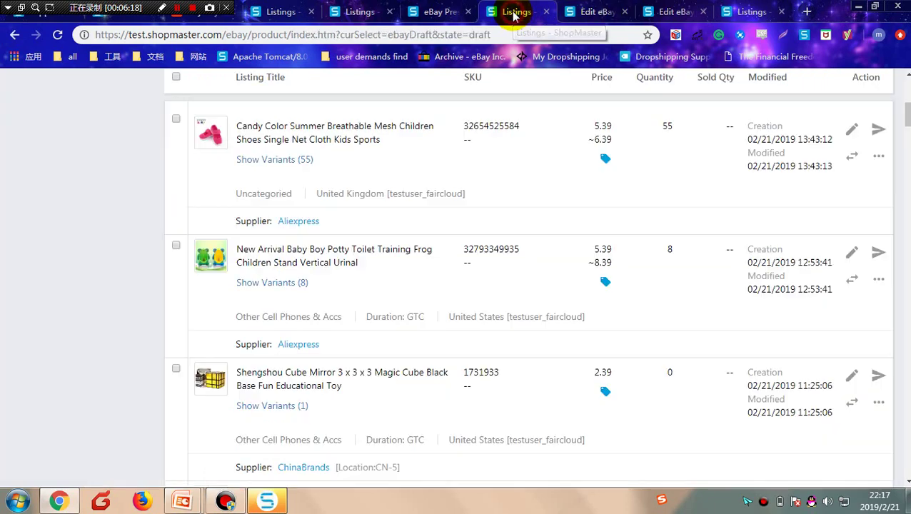
{"action": "scroll", "coordinate": [856, 214], "scroll_direction": "up", "scroll_amount": 2}
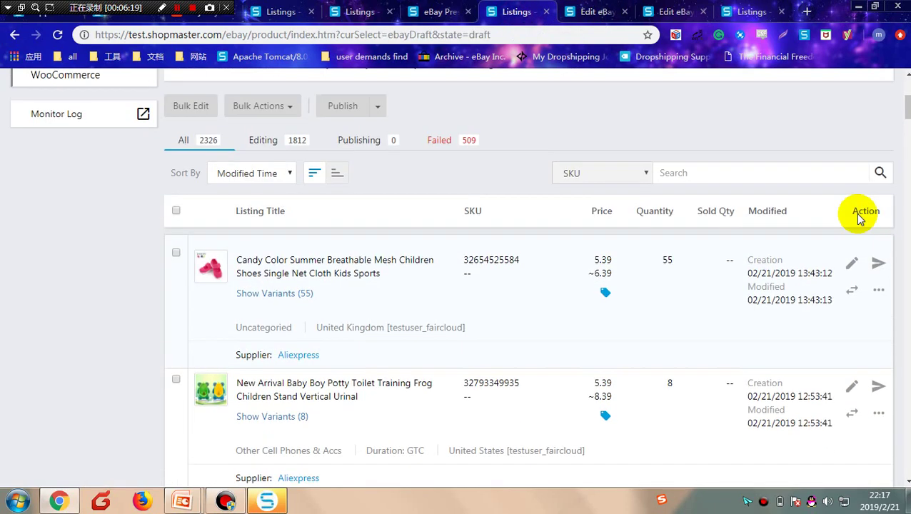
{"action": "left_click", "coordinate": [177, 211]}
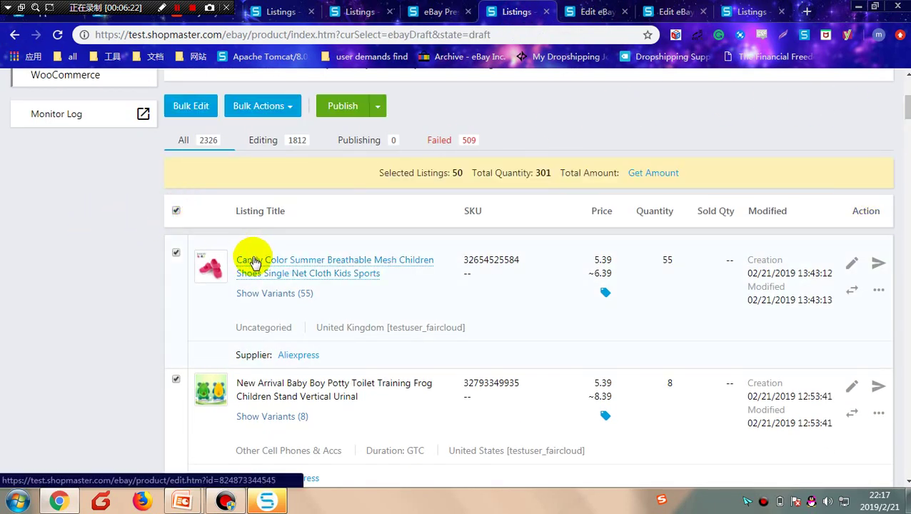
{"action": "left_click", "coordinate": [293, 109]}
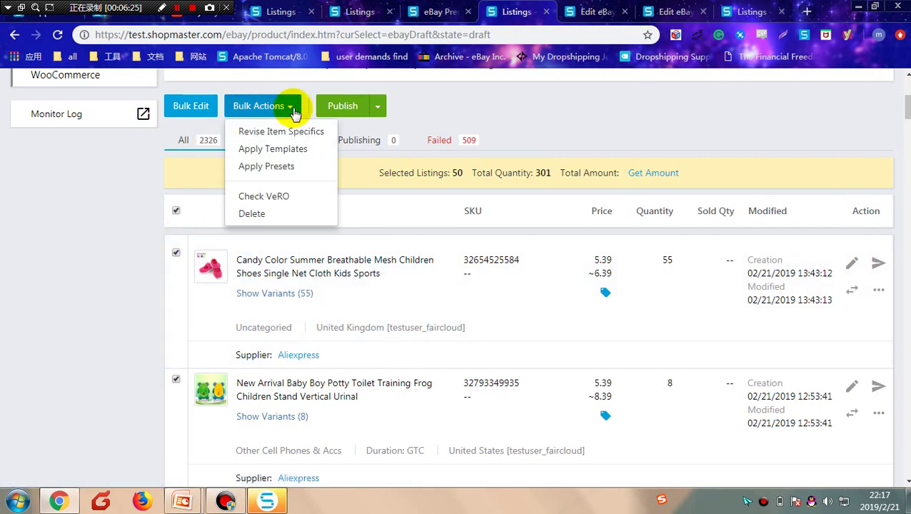
{"action": "left_click", "coordinate": [282, 166]}
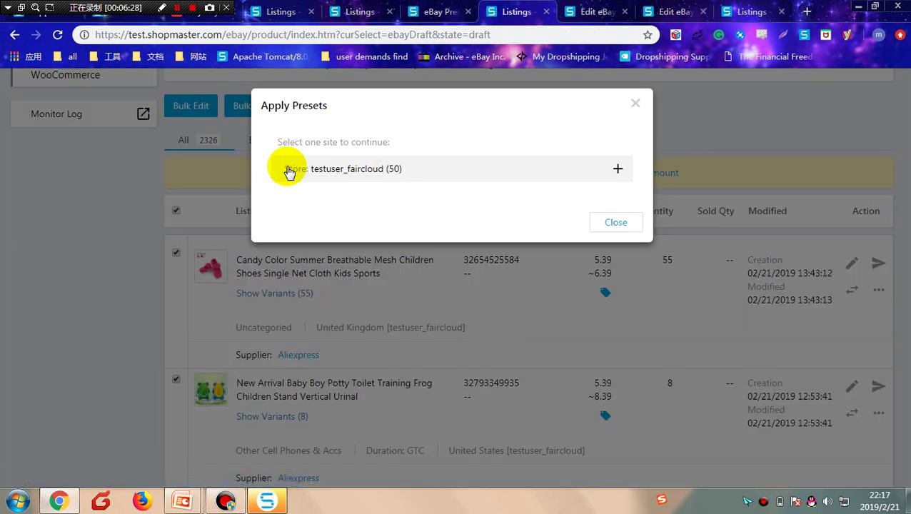
Step: Assign the test01 listing preset to the United Kingdom drafts and save
{"action": "left_click", "coordinate": [350, 174]}
{"action": "left_click", "coordinate": [331, 199]}
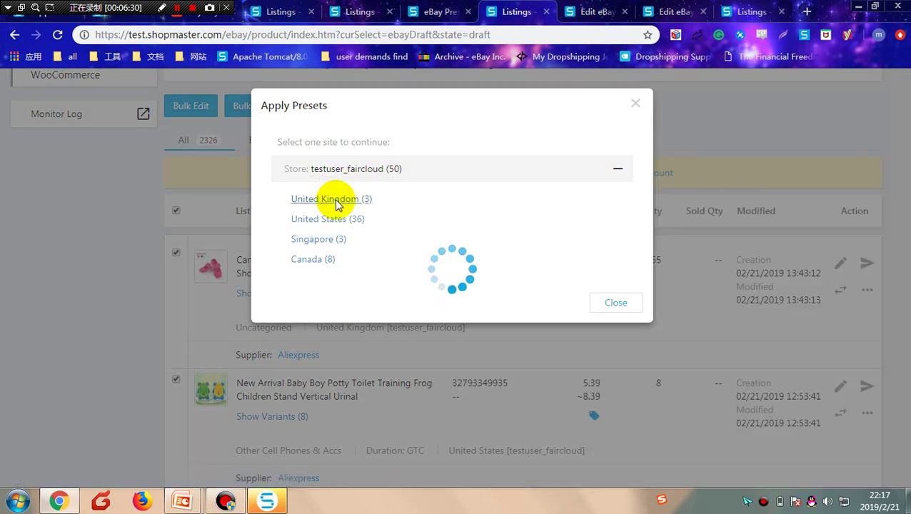
{"action": "left_click", "coordinate": [476, 187]}
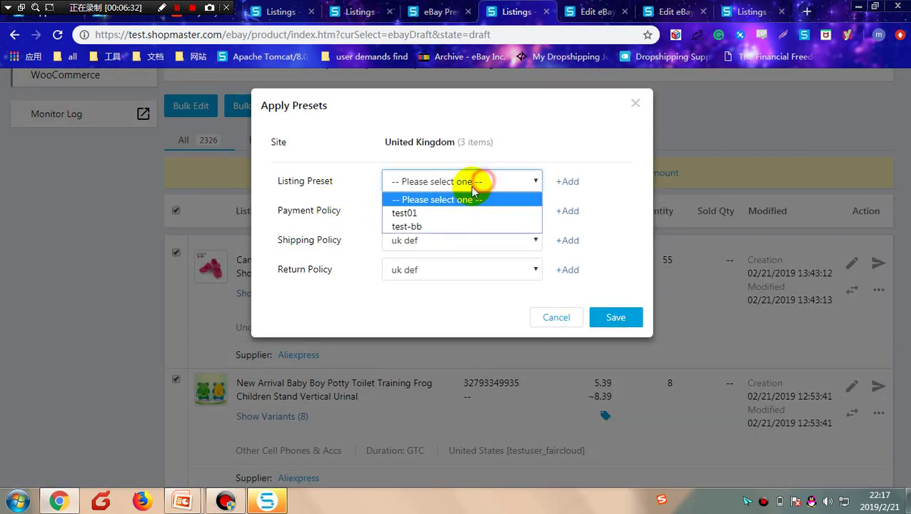
{"action": "left_click", "coordinate": [422, 212]}
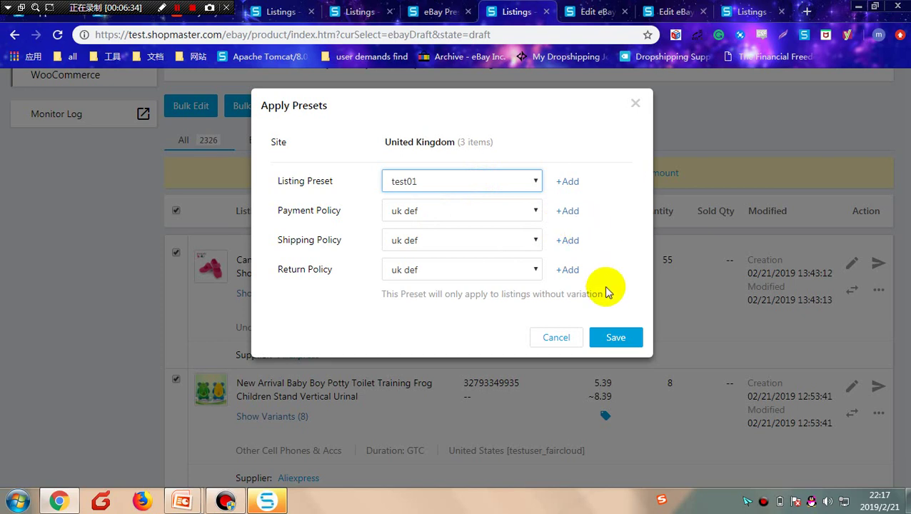
{"action": "left_click", "coordinate": [613, 338]}
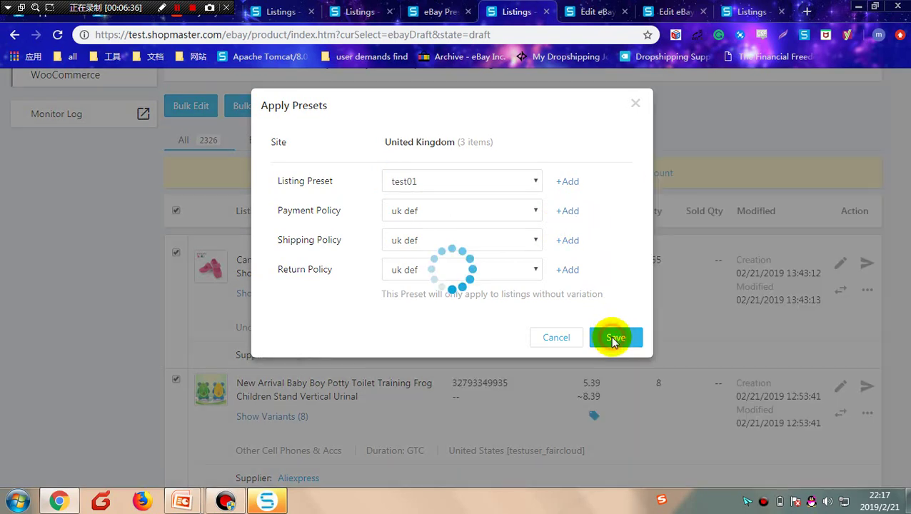
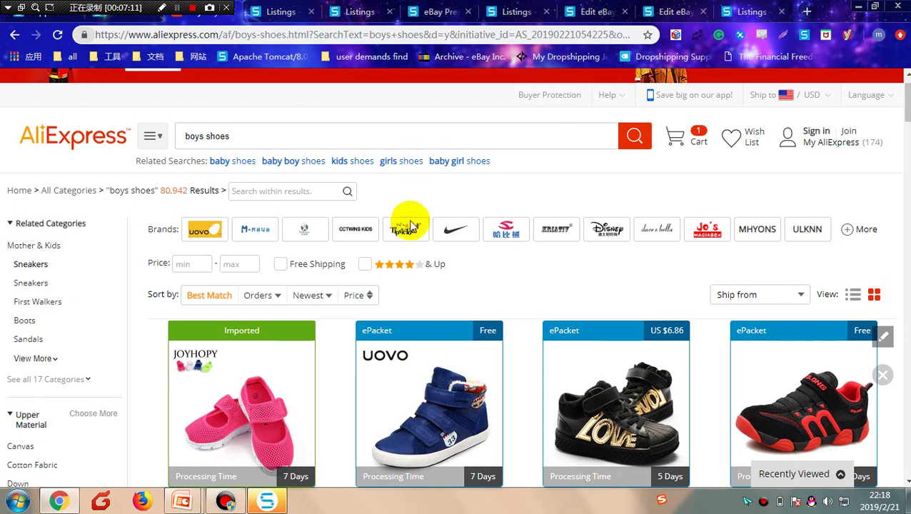
Step: Import the blue UOVO kids' shoe from AliExpress and view it in ShopMaster's Import List
{"action": "scroll", "coordinate": [396, 265], "scroll_direction": "down", "scroll_amount": 2}
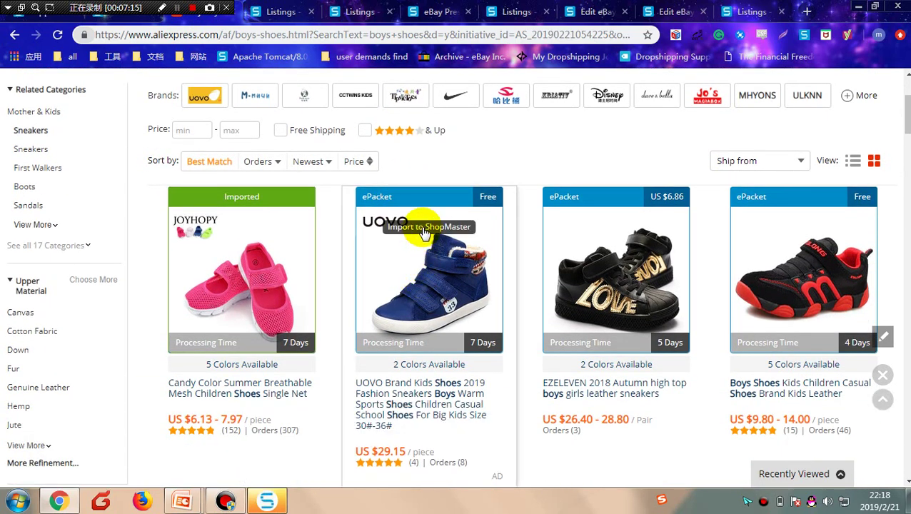
{"action": "left_click", "coordinate": [424, 230]}
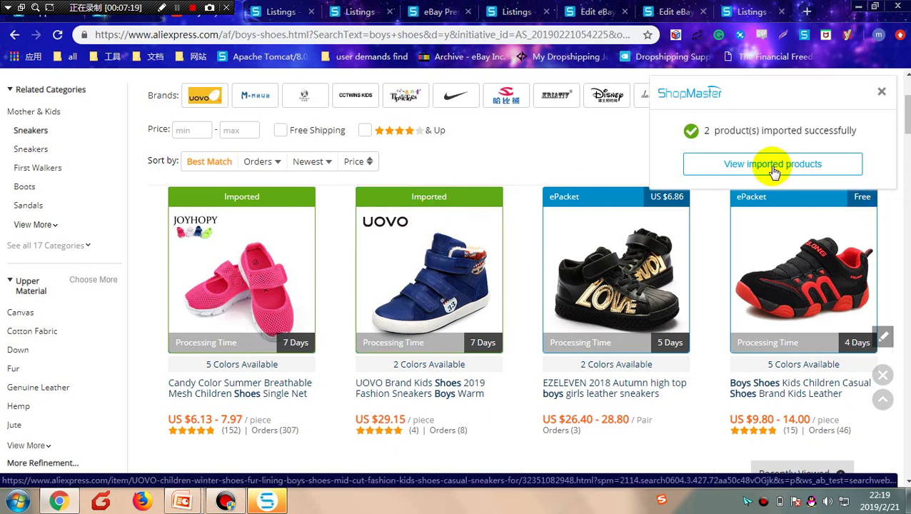
{"action": "left_click", "coordinate": [773, 165]}
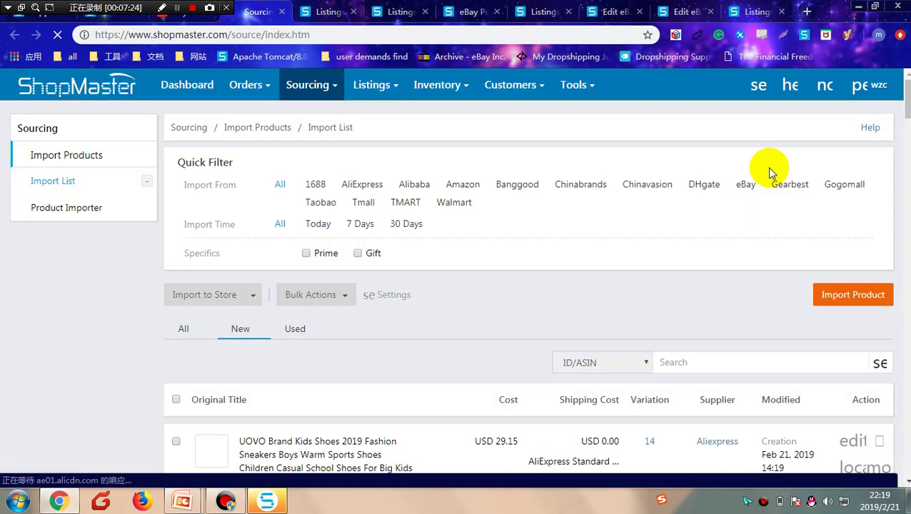
Step: Create an eBay draft listing of the UOVO shoe for the United Kingdom site
{"action": "left_click", "coordinate": [176, 441]}
{"action": "left_click", "coordinate": [252, 301]}
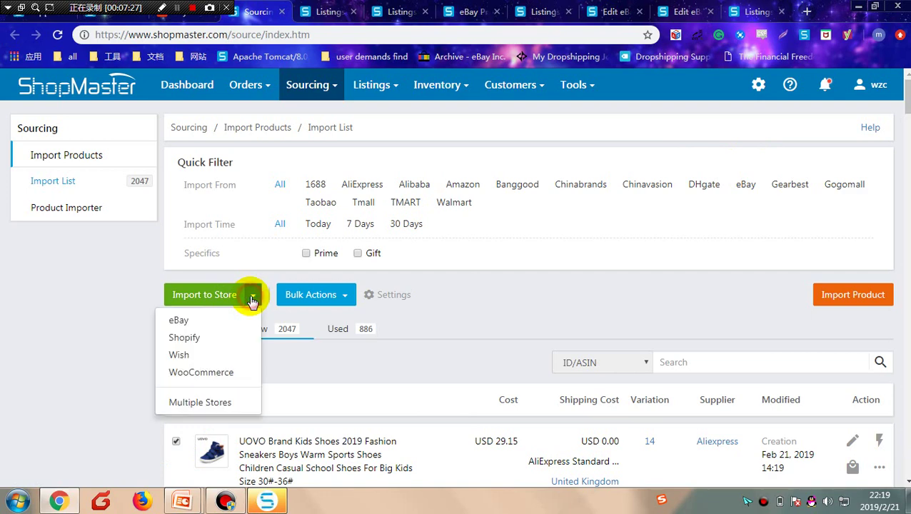
{"action": "left_click", "coordinate": [237, 319]}
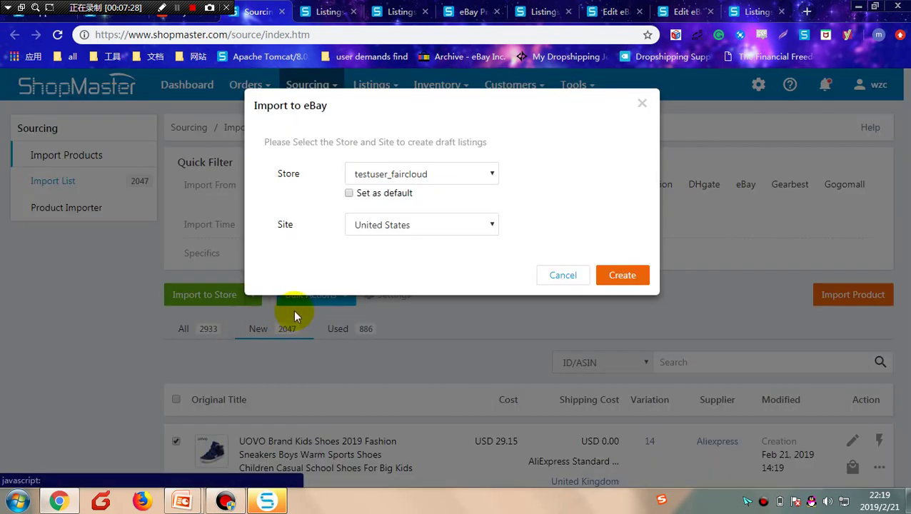
{"action": "left_click", "coordinate": [427, 227]}
{"action": "left_click", "coordinate": [388, 266]}
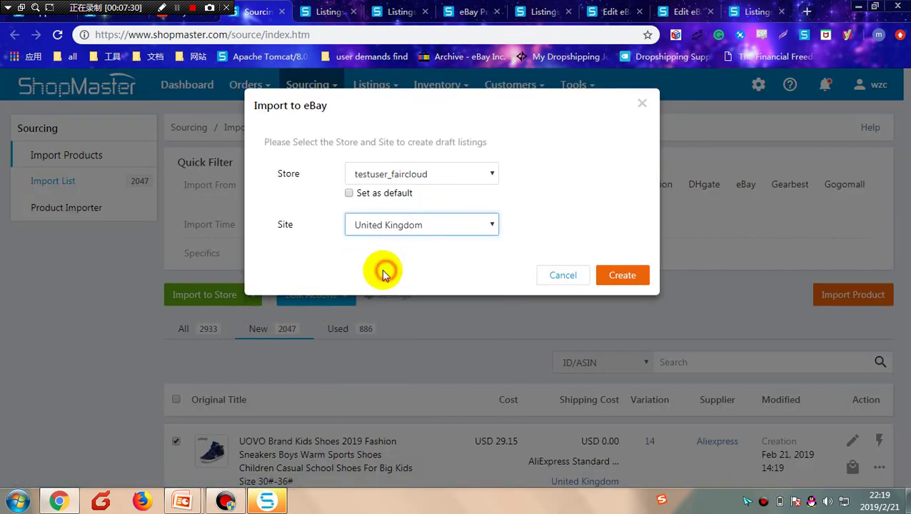
{"action": "left_click", "coordinate": [619, 276]}
{"action": "scroll", "coordinate": [701, 309], "scroll_direction": "down", "scroll_amount": 2}
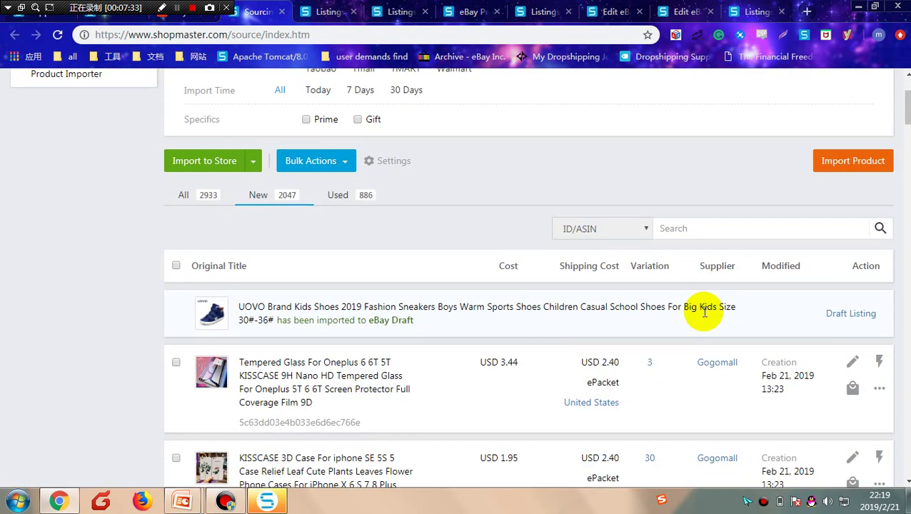
Step: Open the UOVO eBay draft and prefill it from the test01 listing preset
{"action": "left_click", "coordinate": [850, 315]}
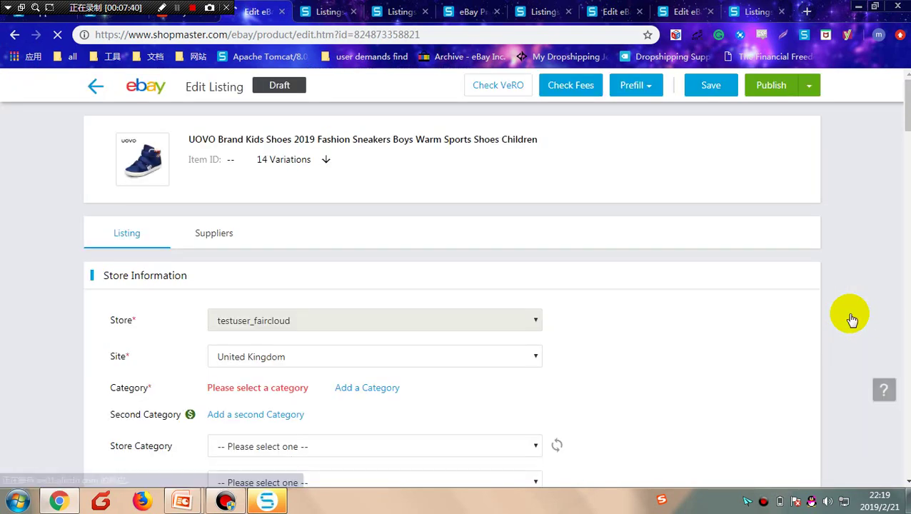
{"action": "left_click", "coordinate": [646, 97]}
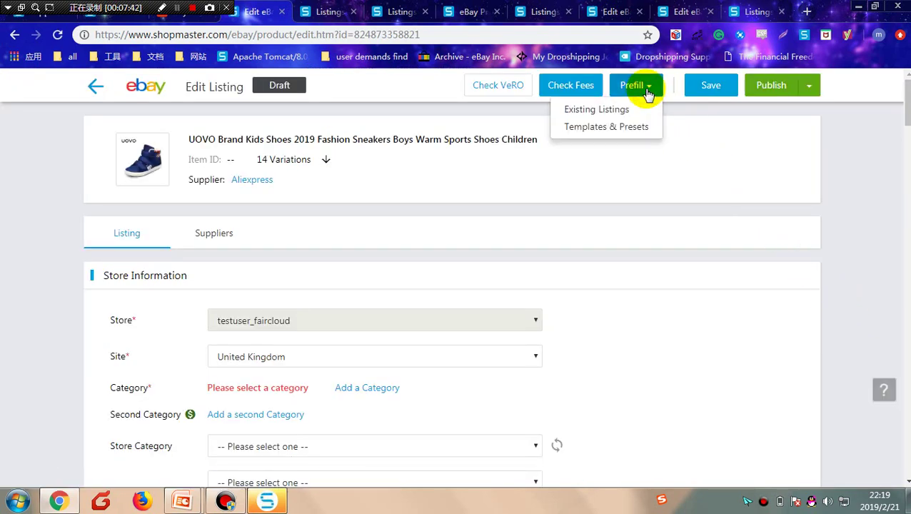
{"action": "left_click", "coordinate": [624, 129]}
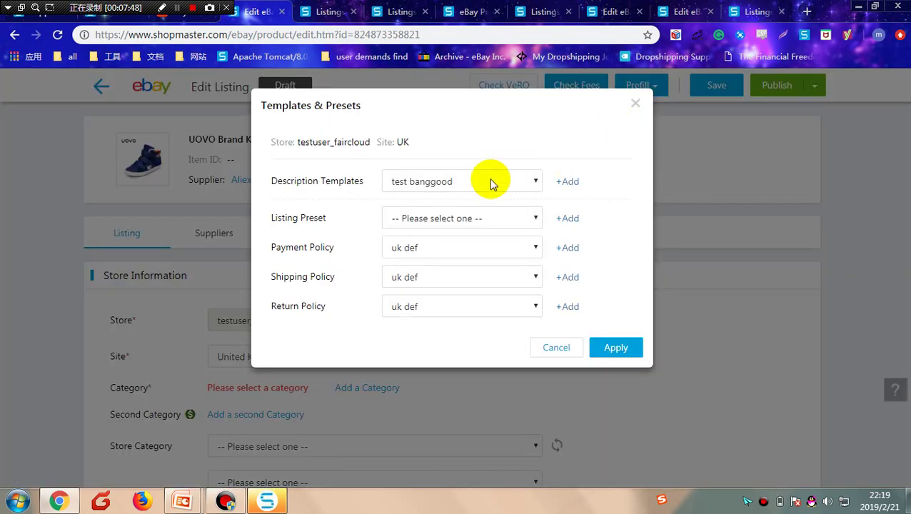
{"action": "left_click", "coordinate": [478, 221]}
{"action": "left_click", "coordinate": [434, 250]}
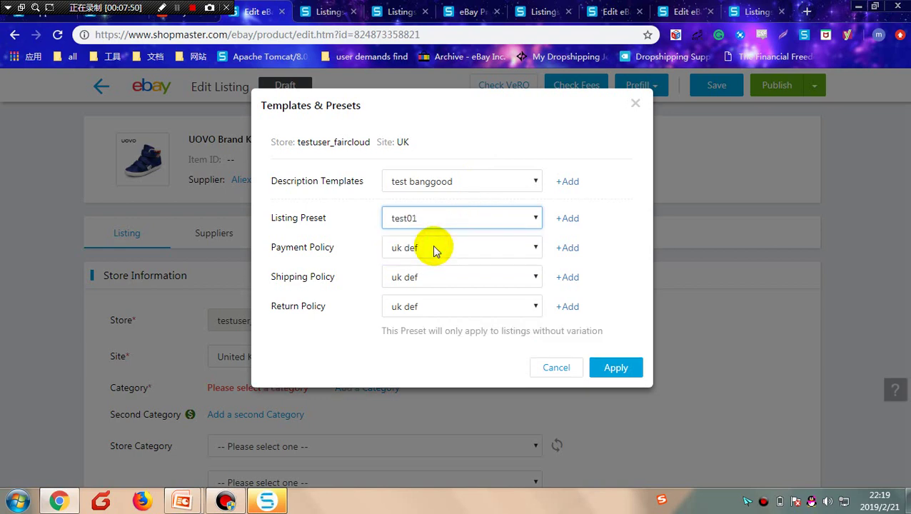
{"action": "left_click", "coordinate": [607, 371]}
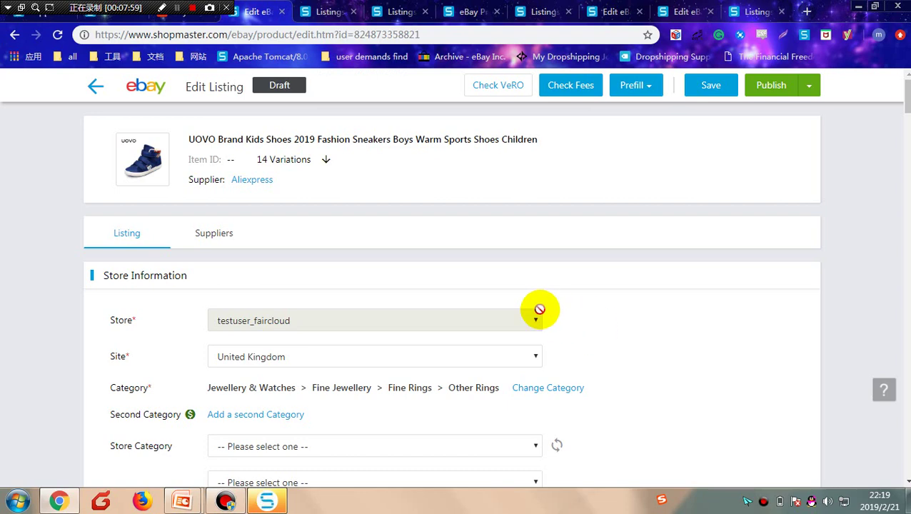
Step: Scroll through the prefilled draft, checking category, uk def policies, Shenzhen location and six gallery images
{"action": "left_click_drag", "start_coordinate": [905, 97], "coordinate": [906, 118]}
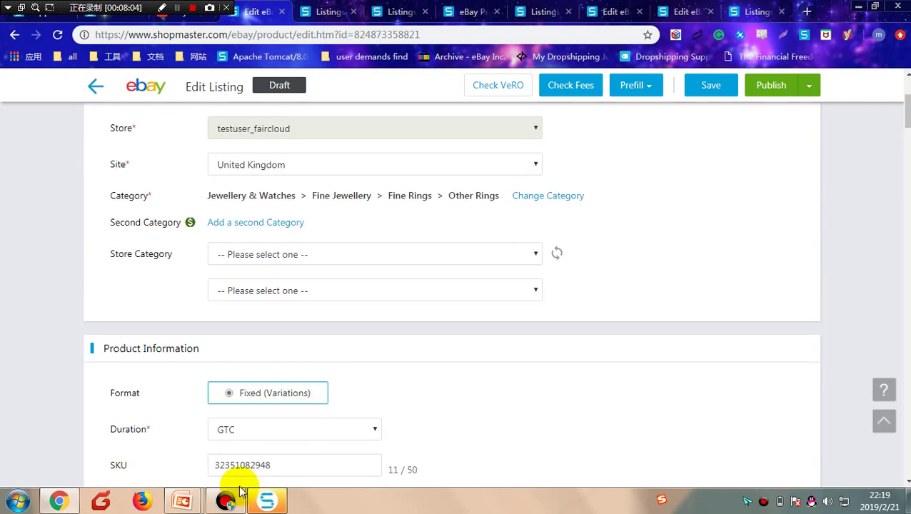
{"action": "left_click_drag", "start_coordinate": [905, 110], "coordinate": [878, 436]}
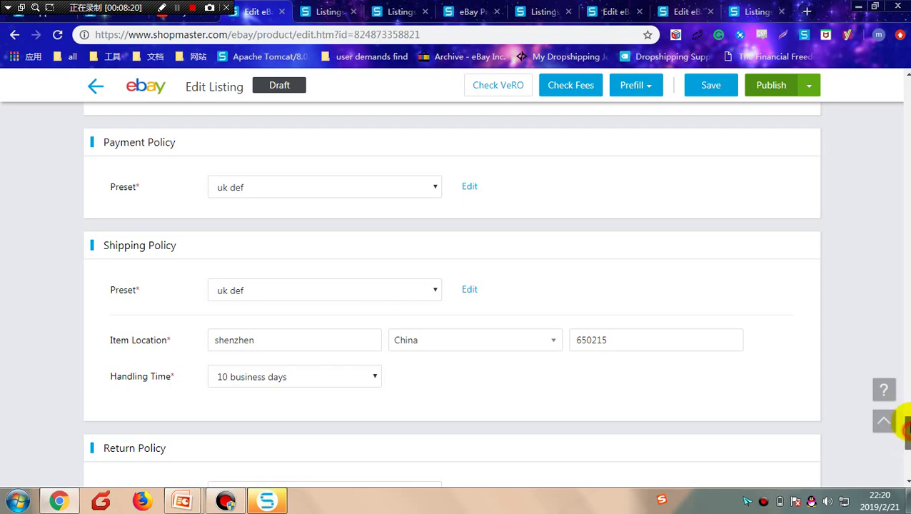
{"action": "left_click_drag", "start_coordinate": [905, 430], "coordinate": [905, 365]}
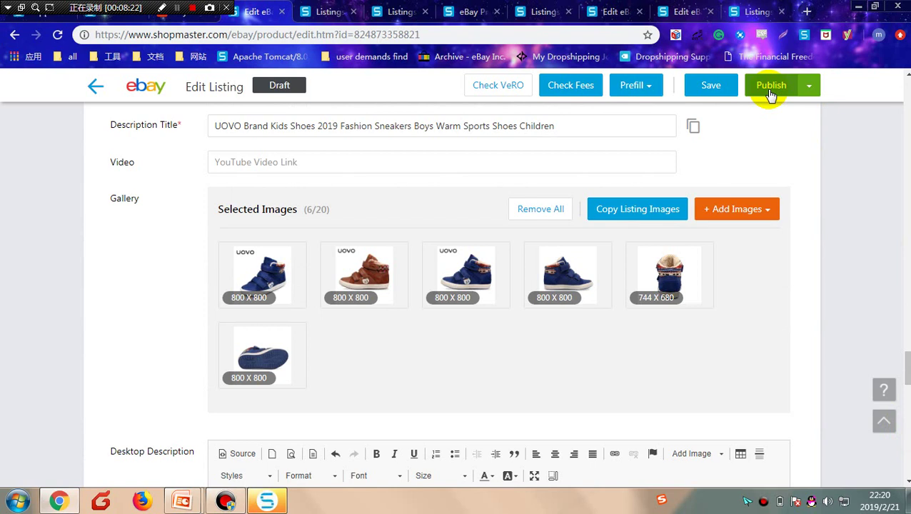